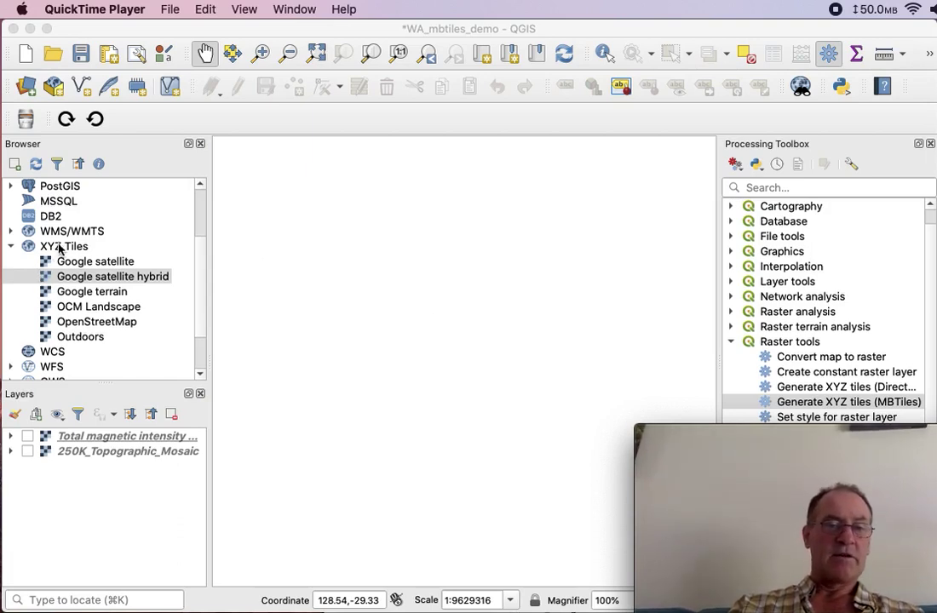
Inspect the tile URL in the Google satellite hybrid XYZ connection settings, then close them
click(59, 248)
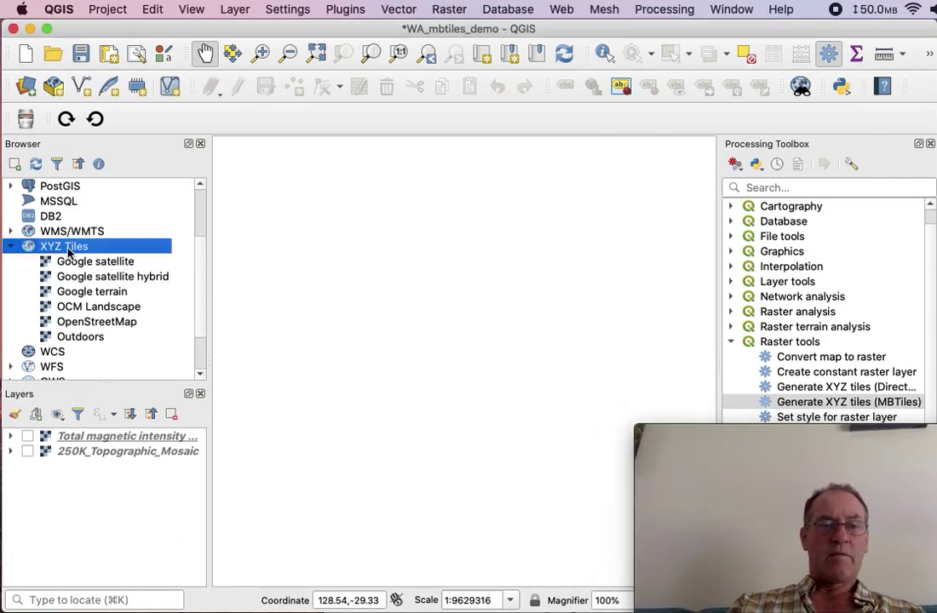
right_click(68, 252)
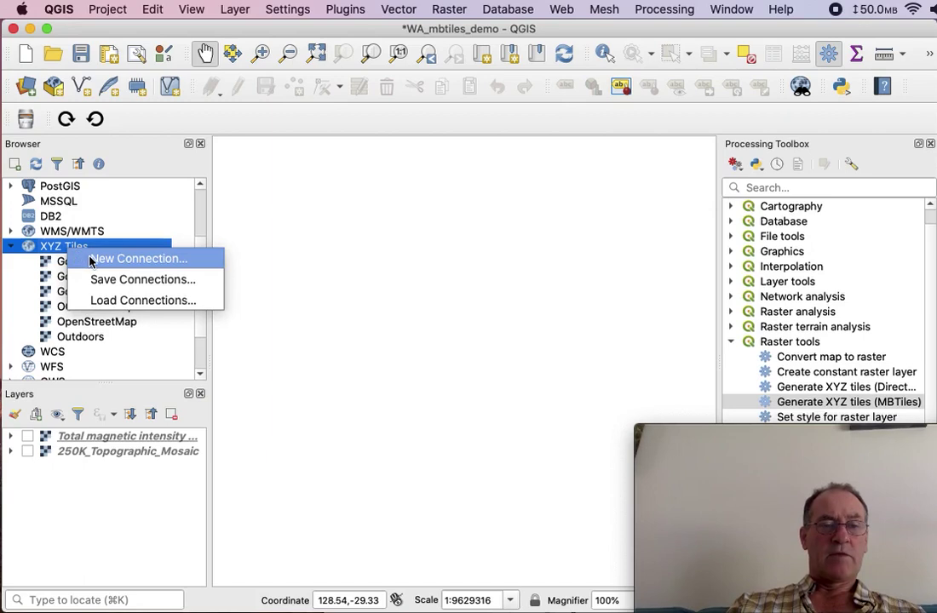
click(107, 307)
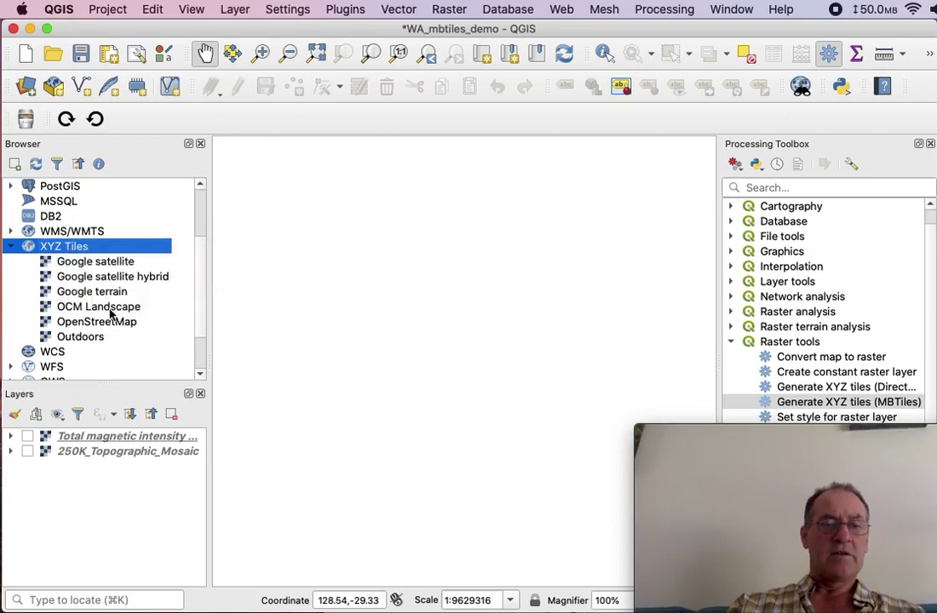
click(96, 281)
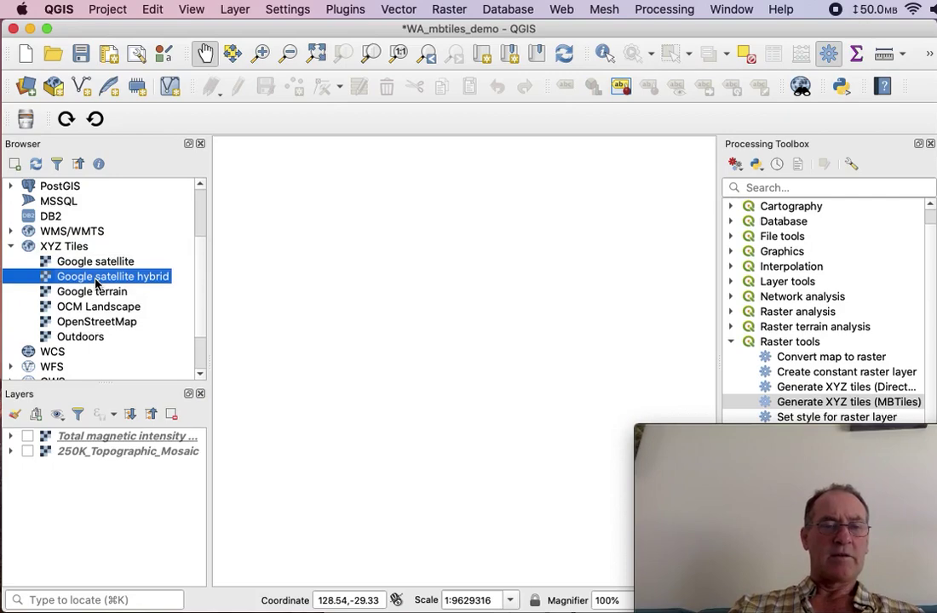
right_click(95, 281)
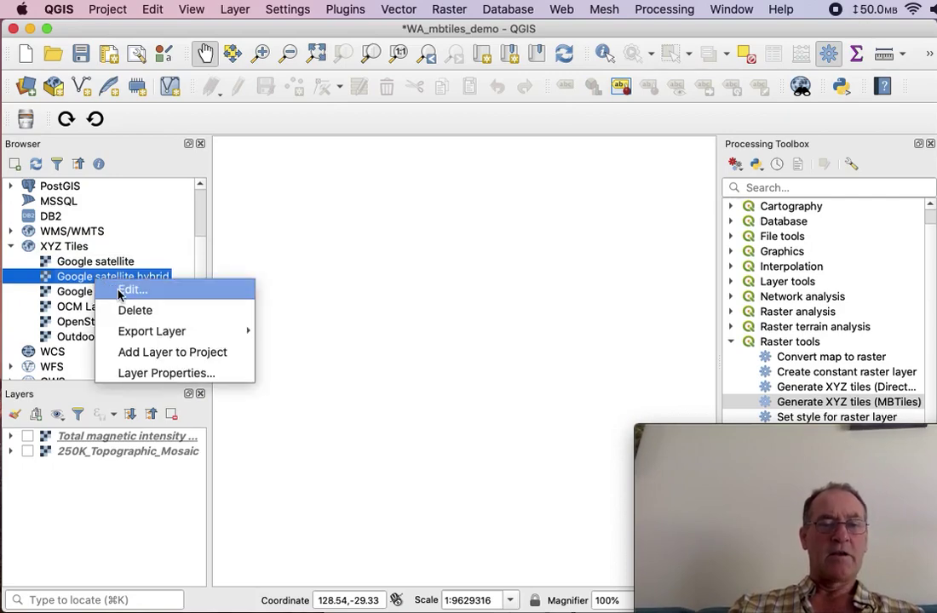
click(119, 291)
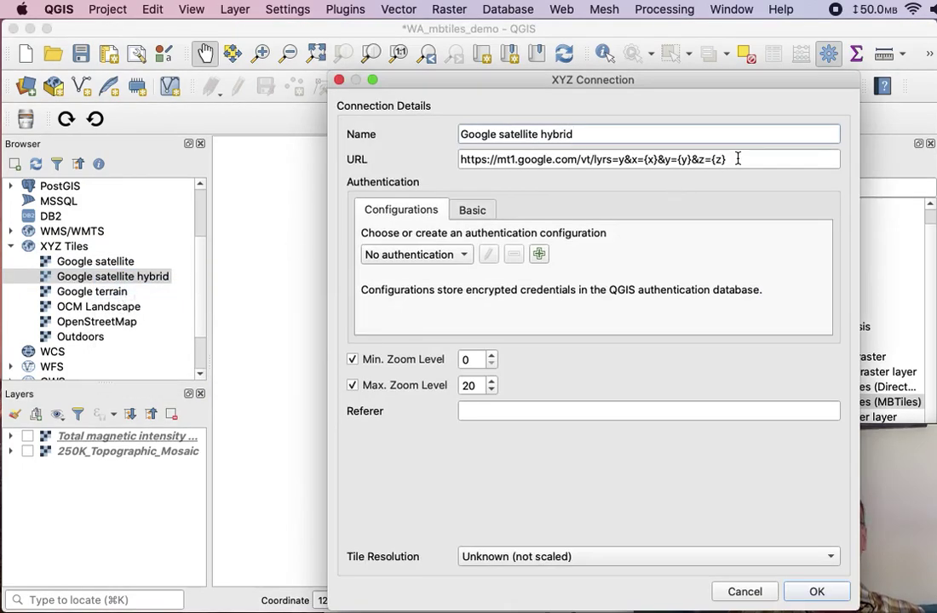
drag(727, 159, 455, 160)
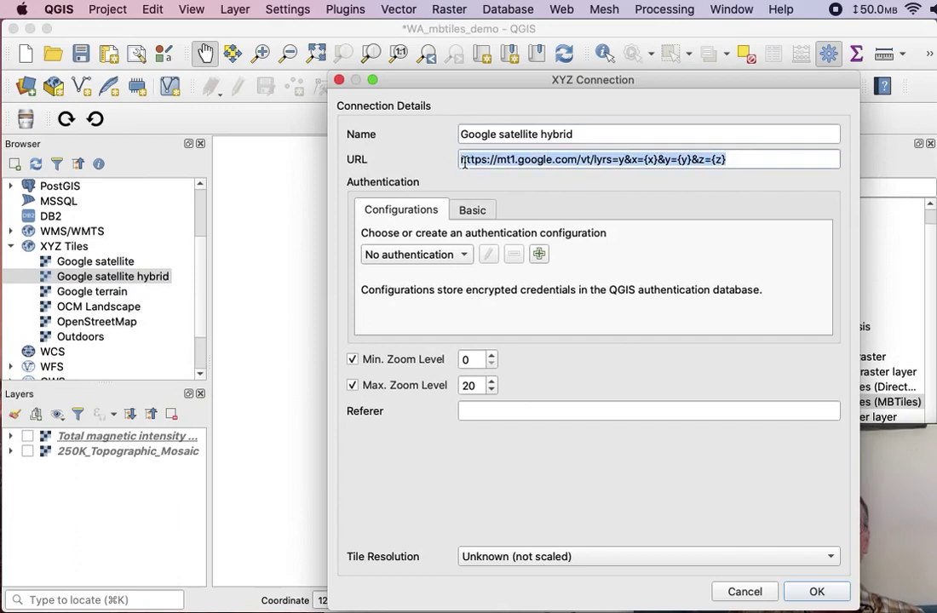
click(760, 133)
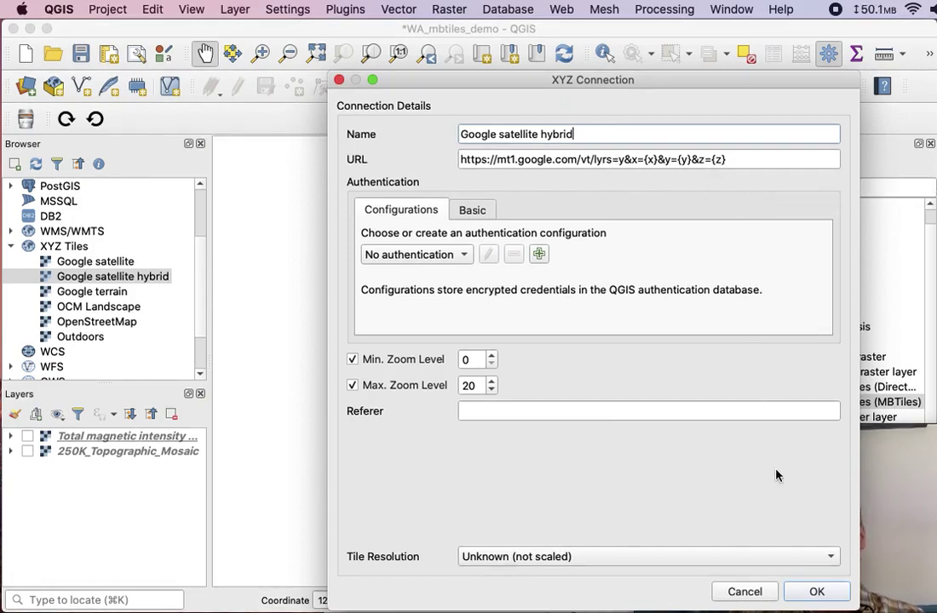
click(811, 594)
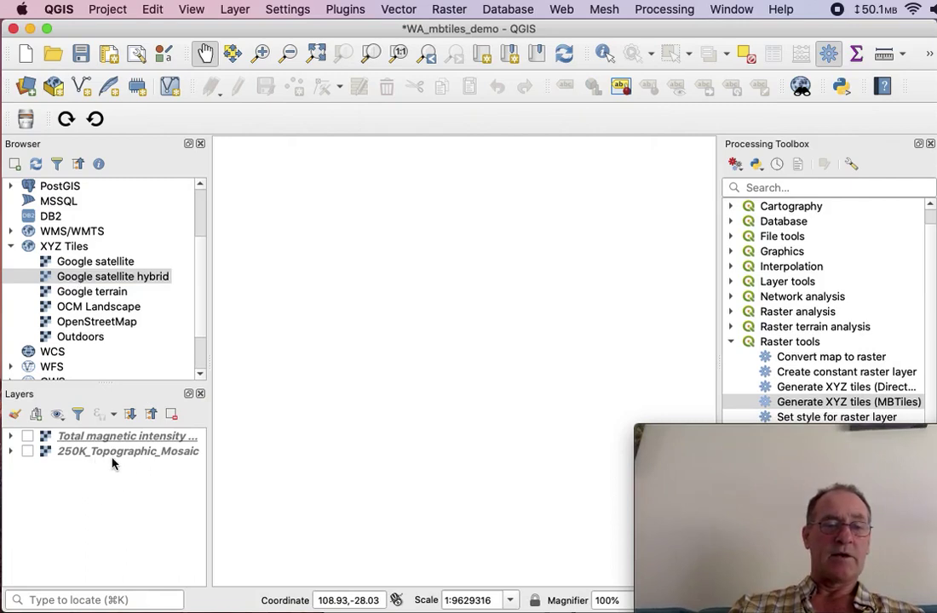
Load Google satellite hybrid as a map layer and zoom to the full world extent
double_click(98, 279)
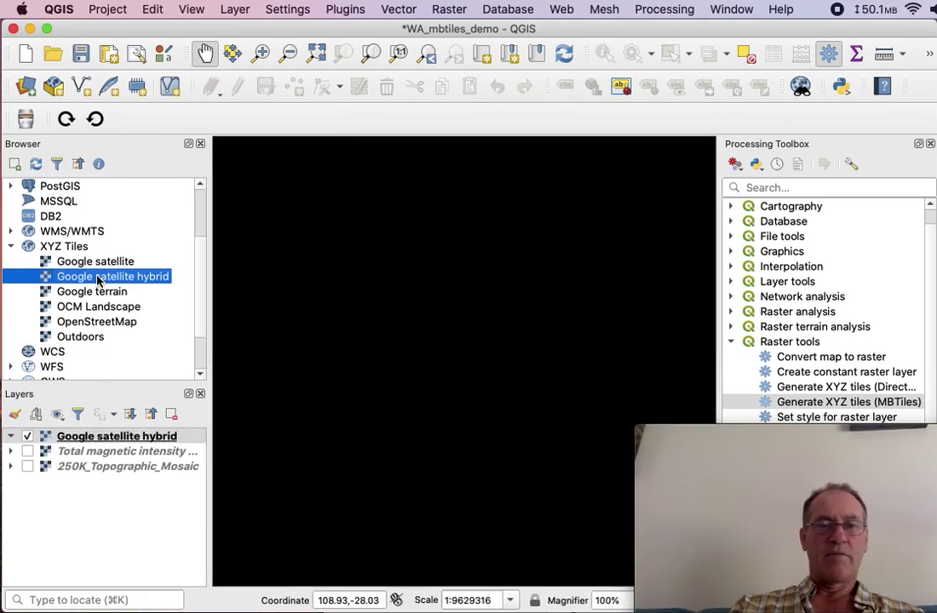
click(341, 394)
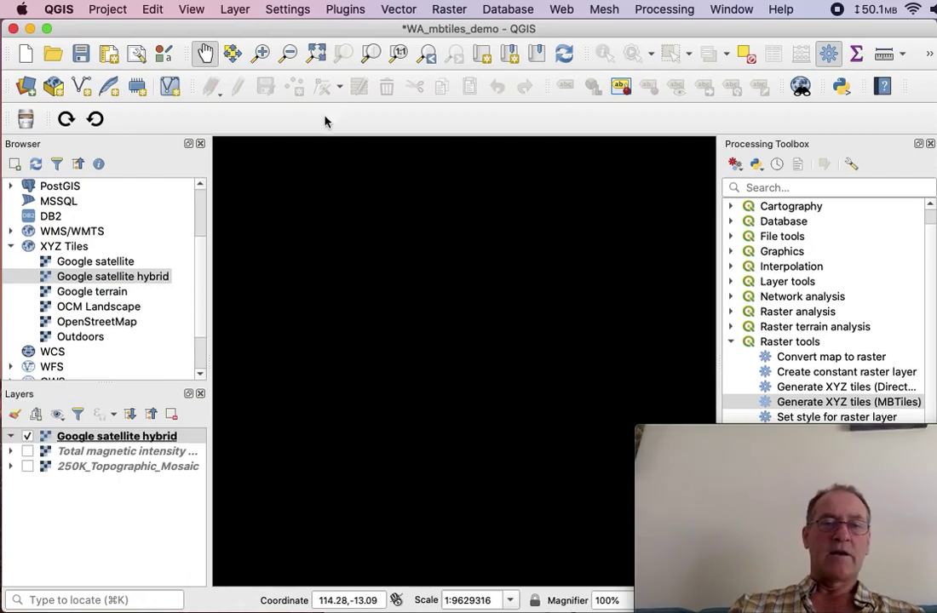
click(315, 53)
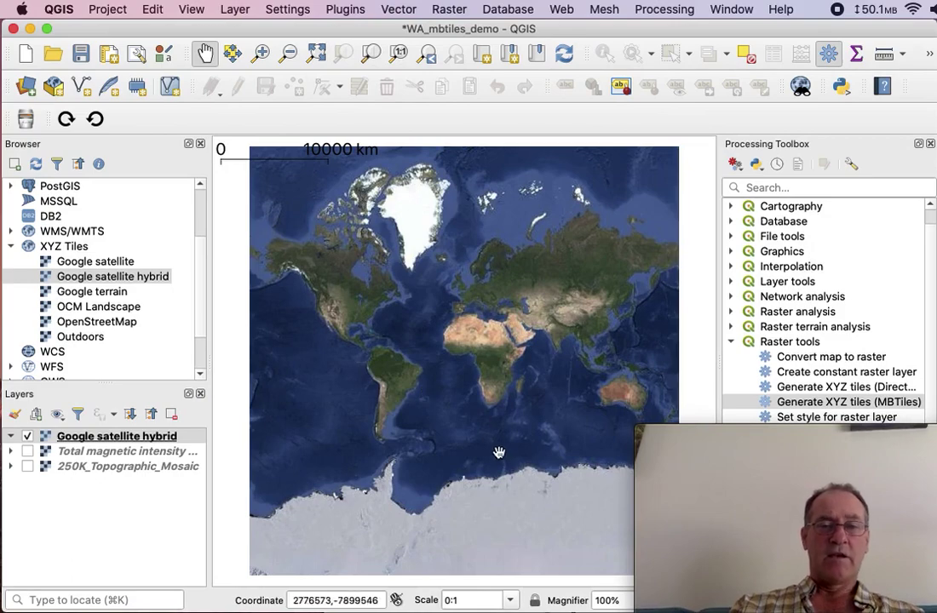
Pan and zoom the world map from Australia into inland Western Australia
drag(561, 439, 385, 458)
scroll(419, 439, up, 5)
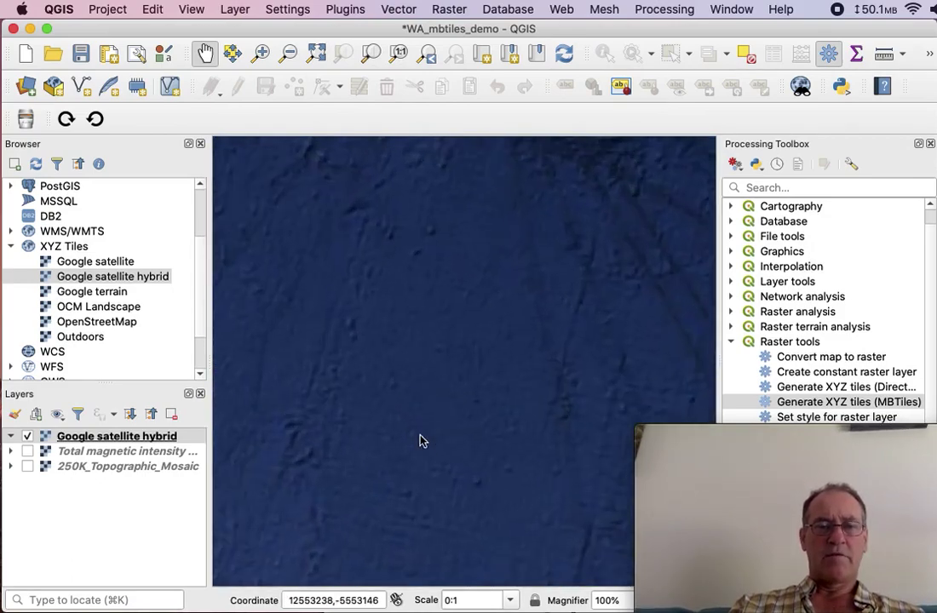
scroll(393, 431, down, 4)
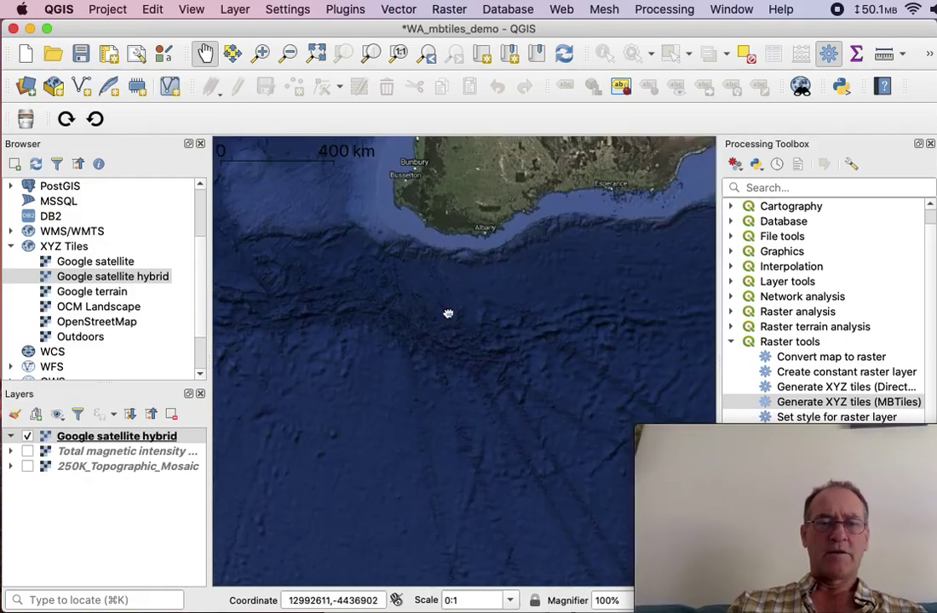
drag(441, 327, 402, 477)
drag(443, 281, 344, 377)
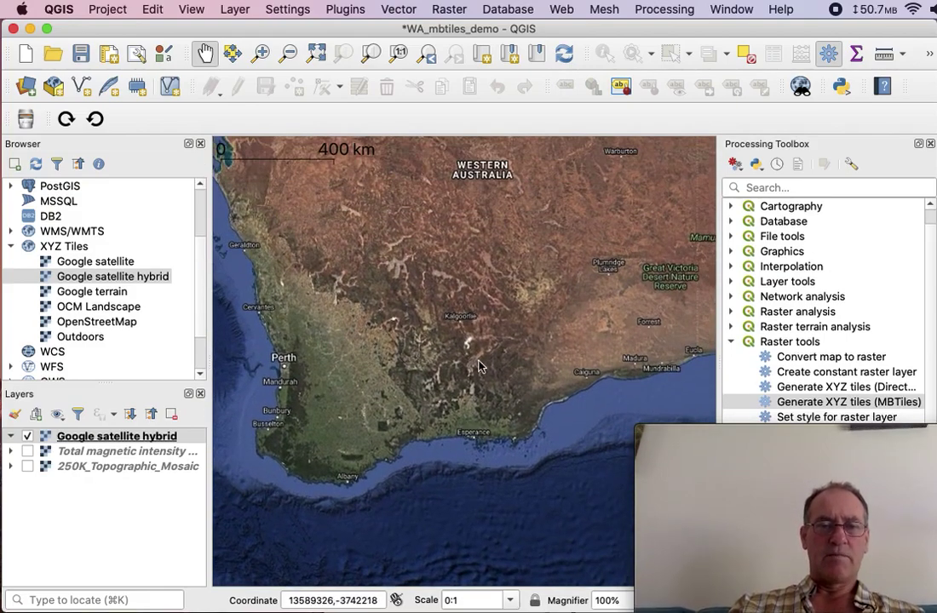
drag(480, 363, 467, 470)
scroll(466, 470, up, 3)
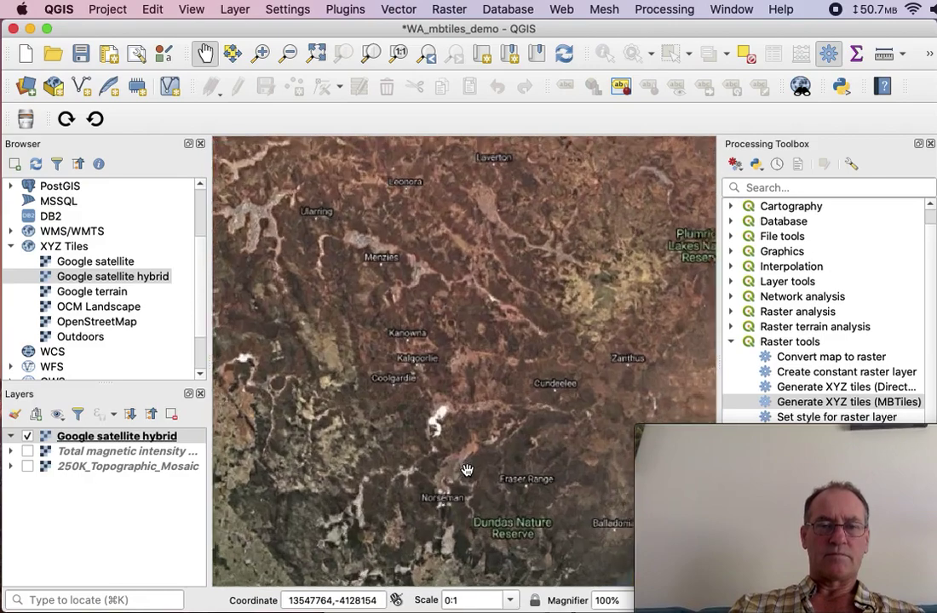
scroll(466, 470, up, 1)
Zoom in on Leonora and Laverton, centring Leonora at about a 10 km scale
drag(431, 339, 427, 496)
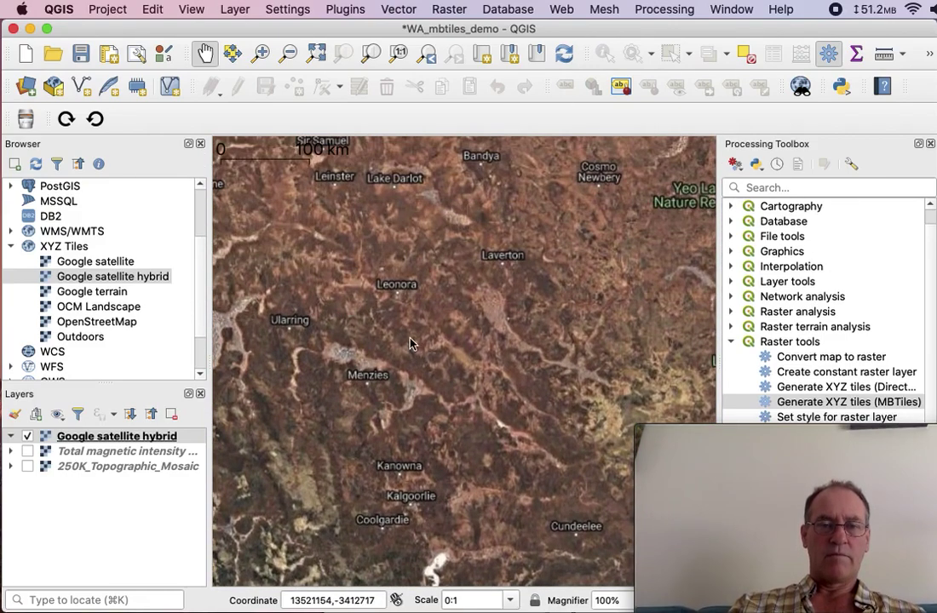
drag(484, 338, 489, 421)
scroll(489, 417, up, 1)
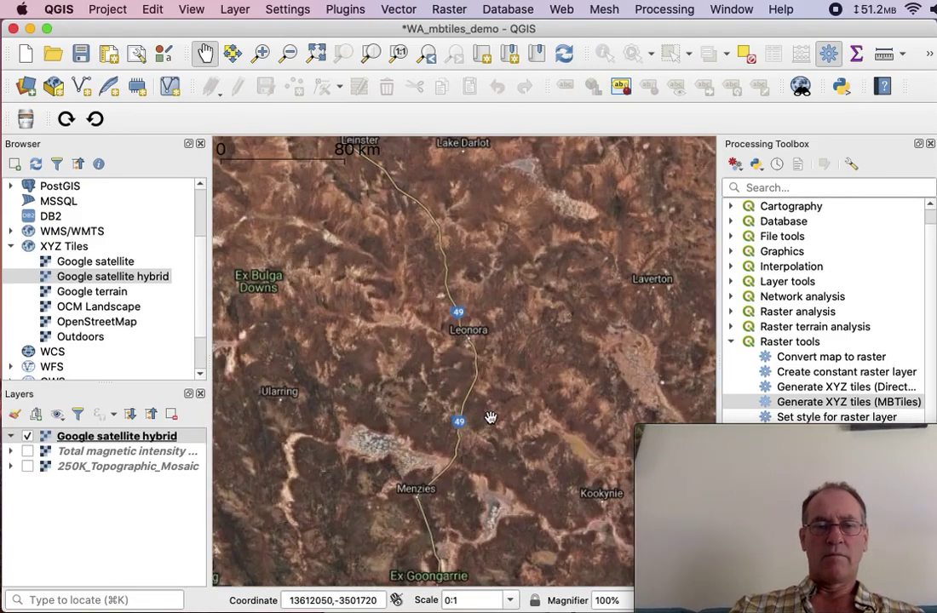
scroll(461, 364, up, 2)
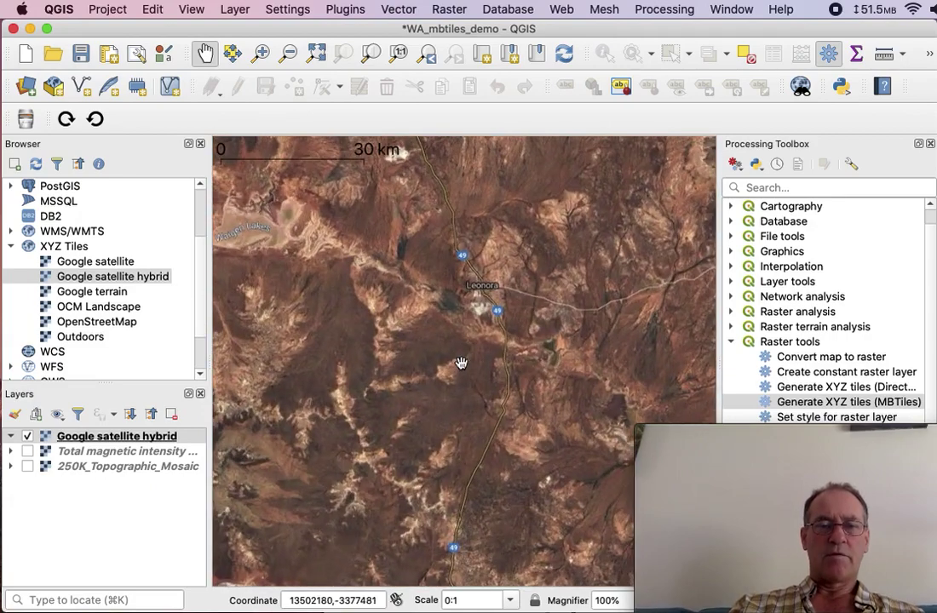
drag(461, 340, 454, 435)
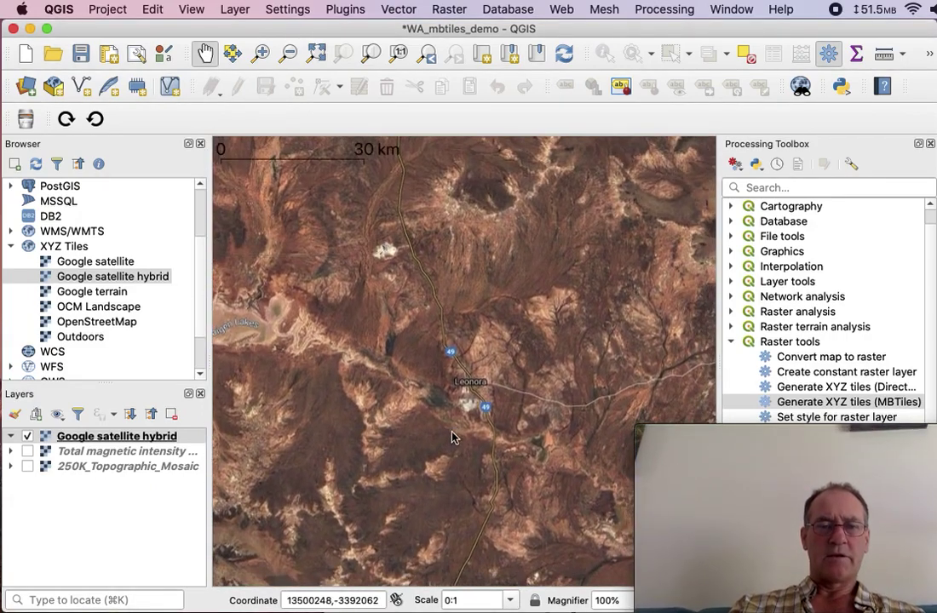
scroll(453, 436, up, 1)
scroll(454, 436, up, 1)
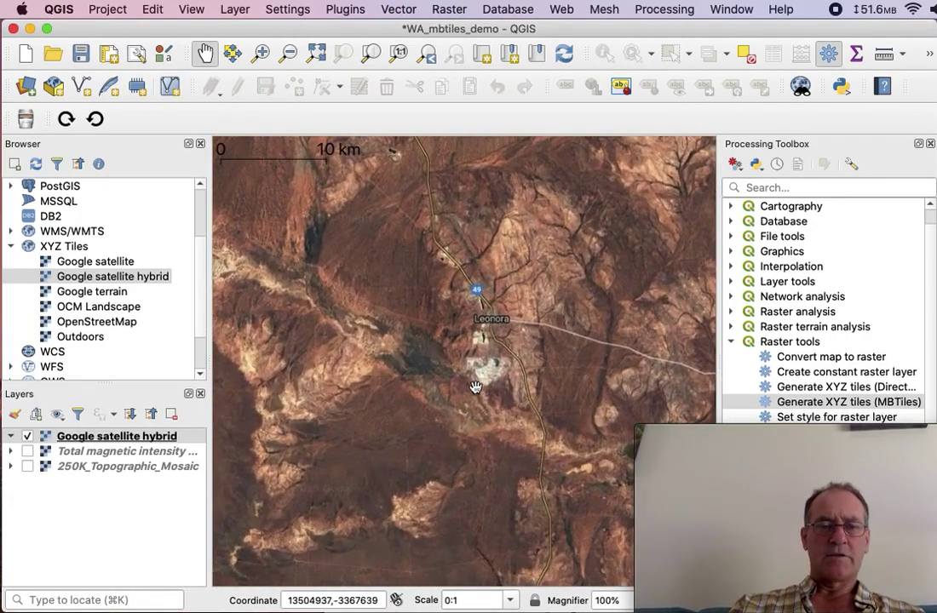
drag(473, 390, 464, 418)
scroll(458, 426, up, 1)
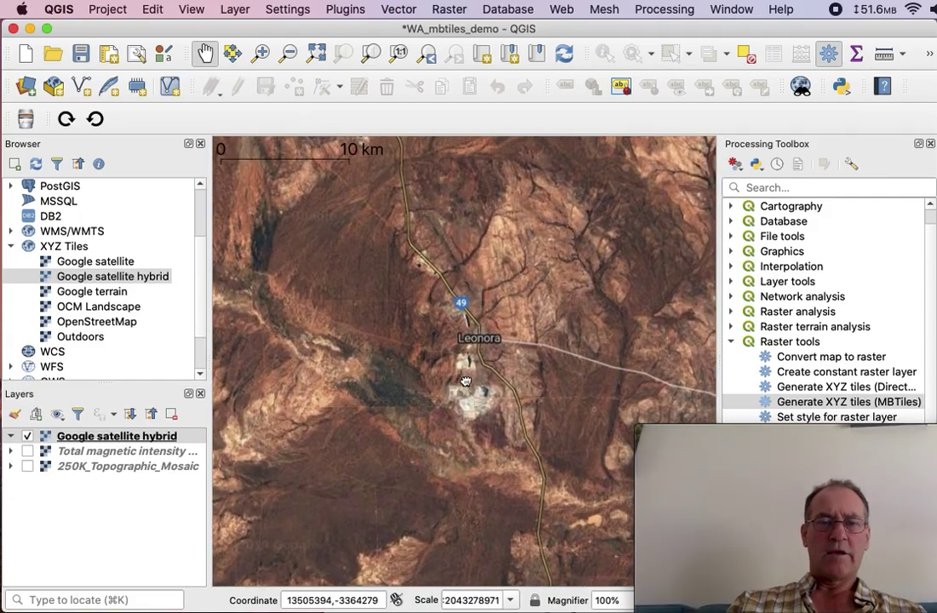
drag(467, 384, 457, 394)
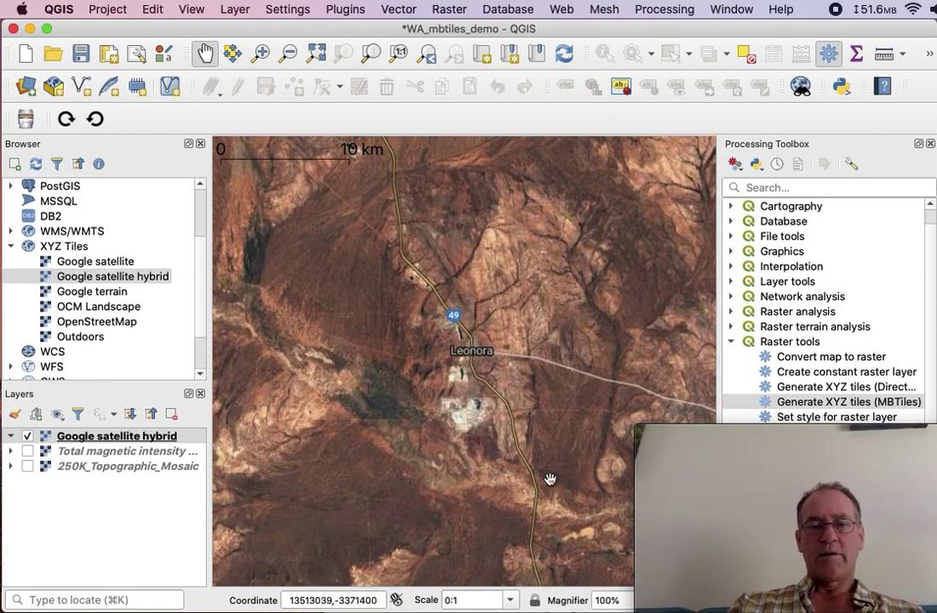
Turn off No projection and make Google Maps Global Mercator (EPSG:900913) the project CRS
click(678, 438)
mouse_move(682, 438)
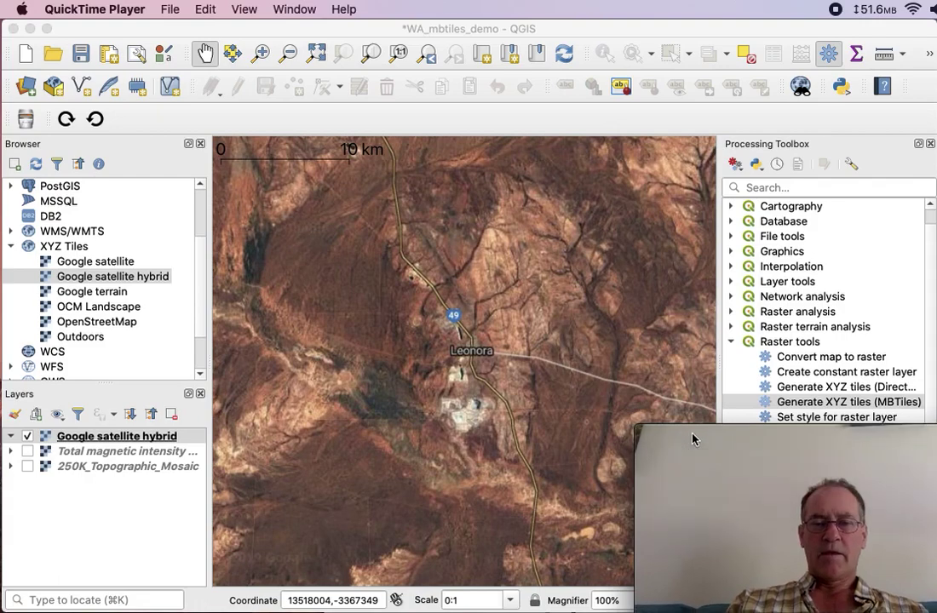
drag(692, 437, 936, 450)
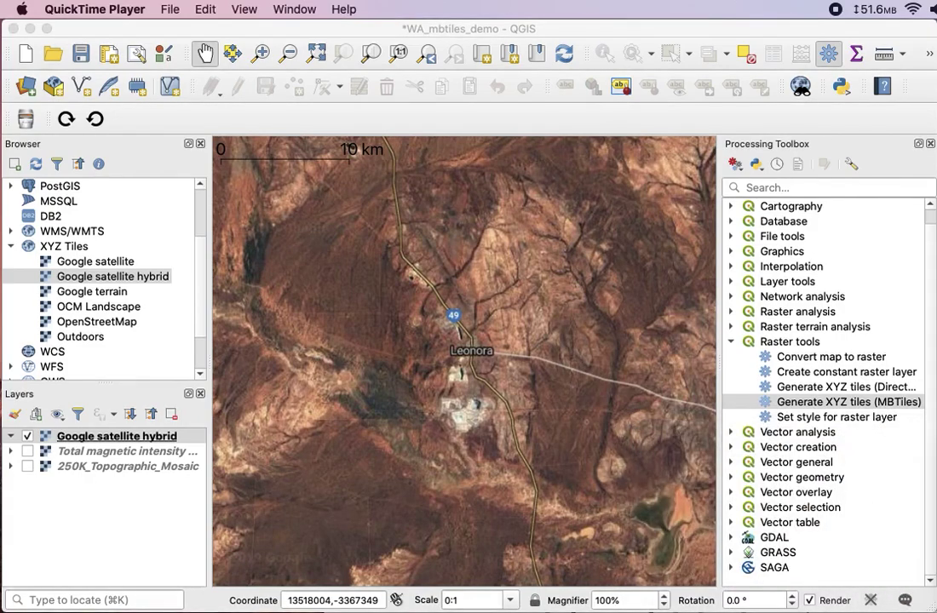
click(870, 602)
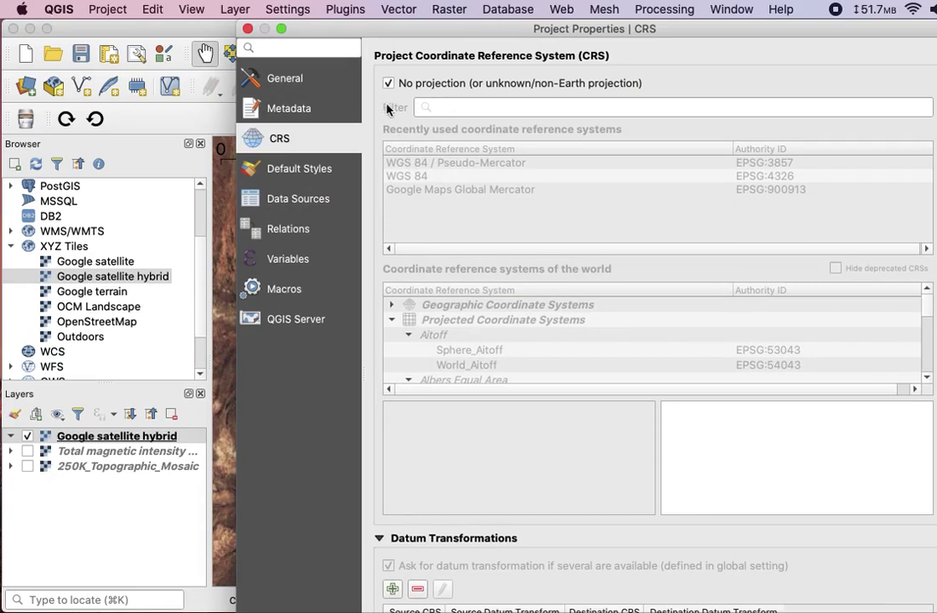
click(389, 84)
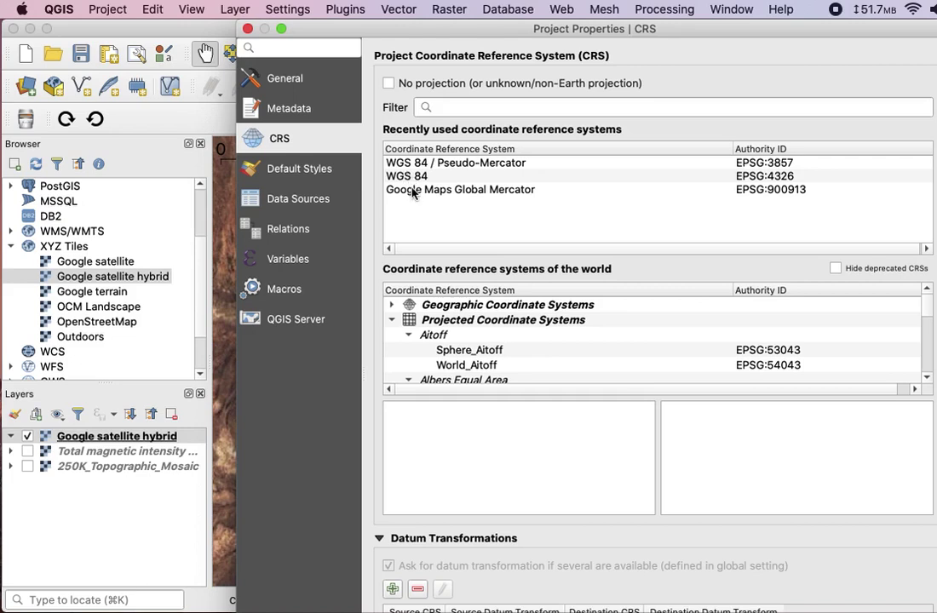
click(474, 191)
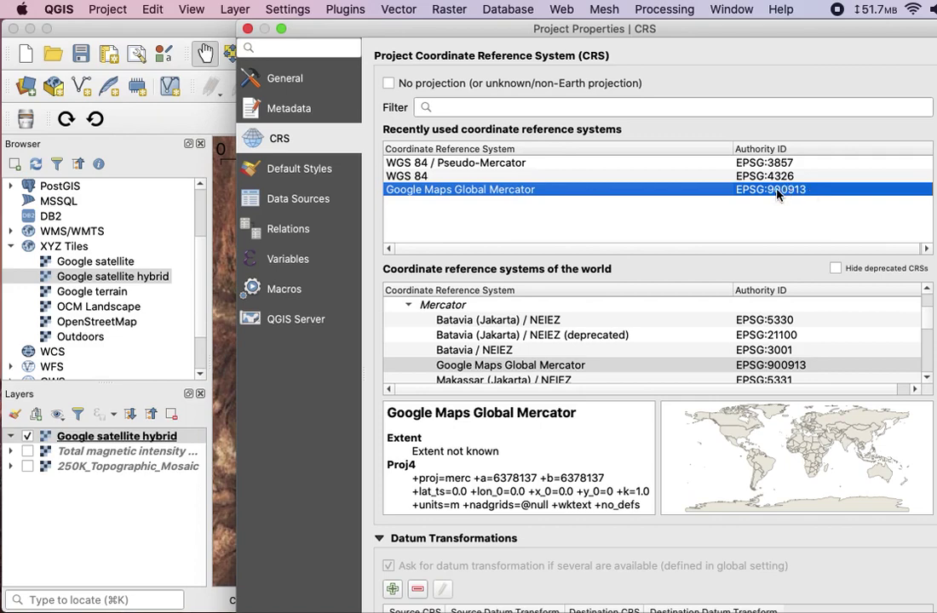
click(715, 487)
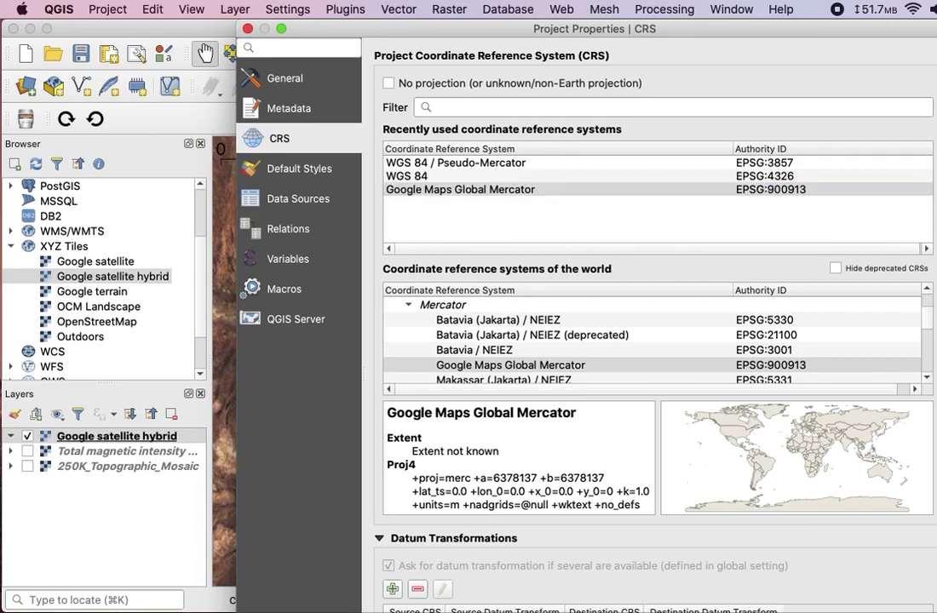
key(Return)
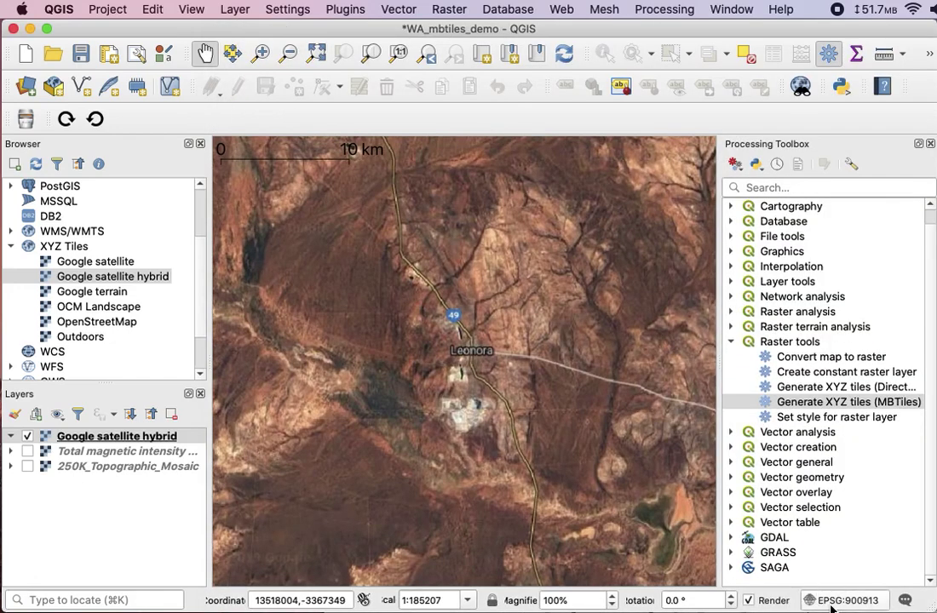
Expand Raster tools in the Processing Toolbox to list Generate XYZ tiles (MBTiles)
key(super+Tab)
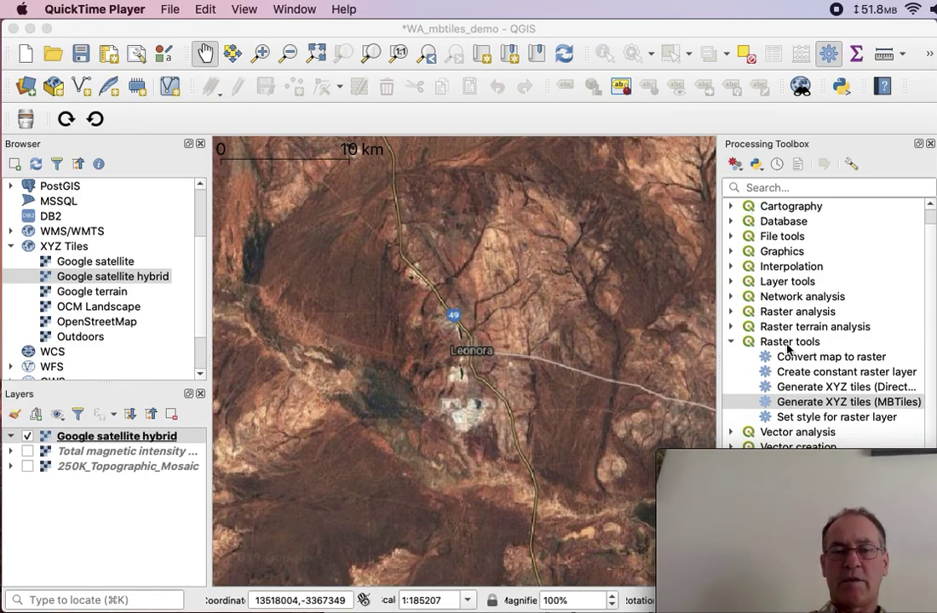
click(730, 343)
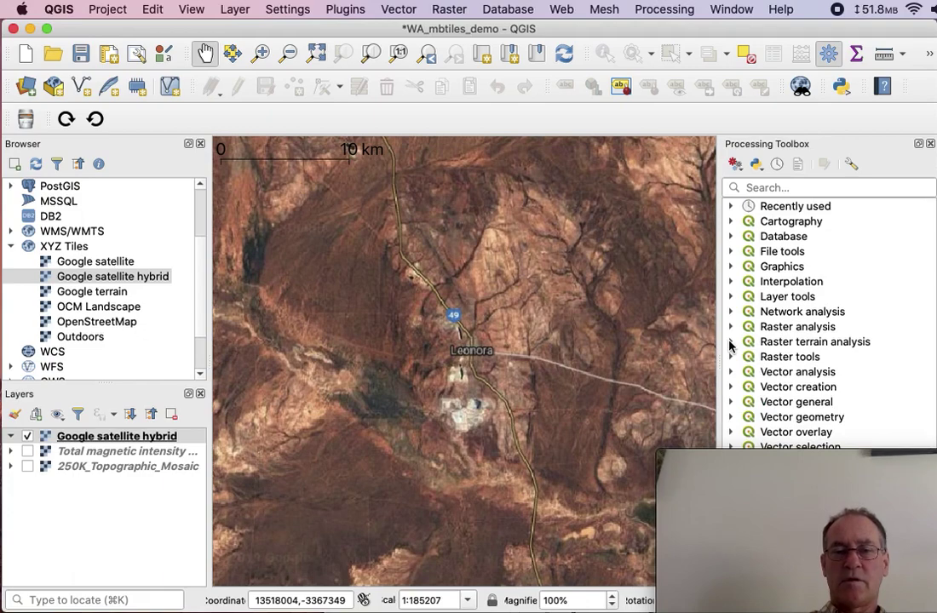
click(729, 357)
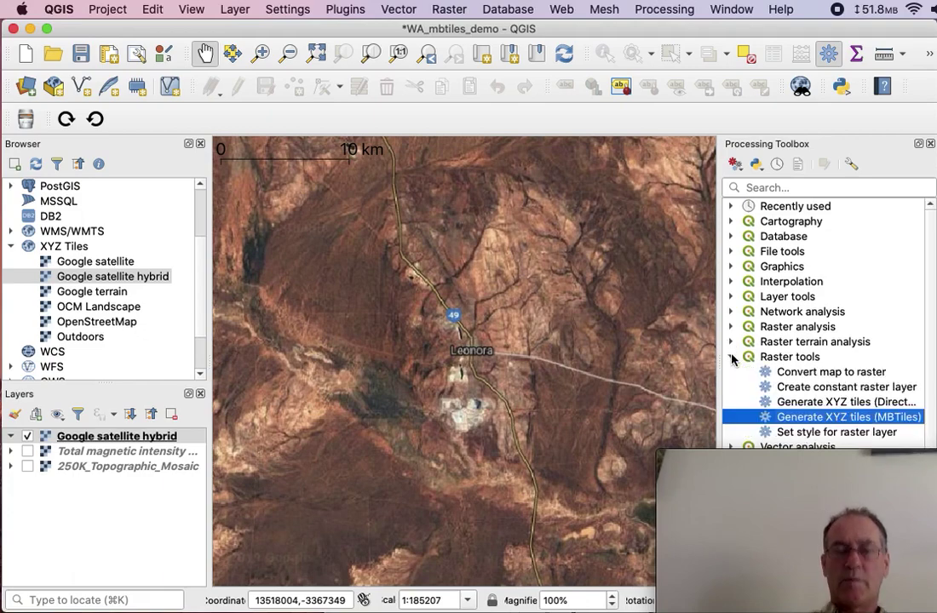
Start Generate XYZ tiles (MBTiles) with the current map canvas as its extent
double_click(810, 417)
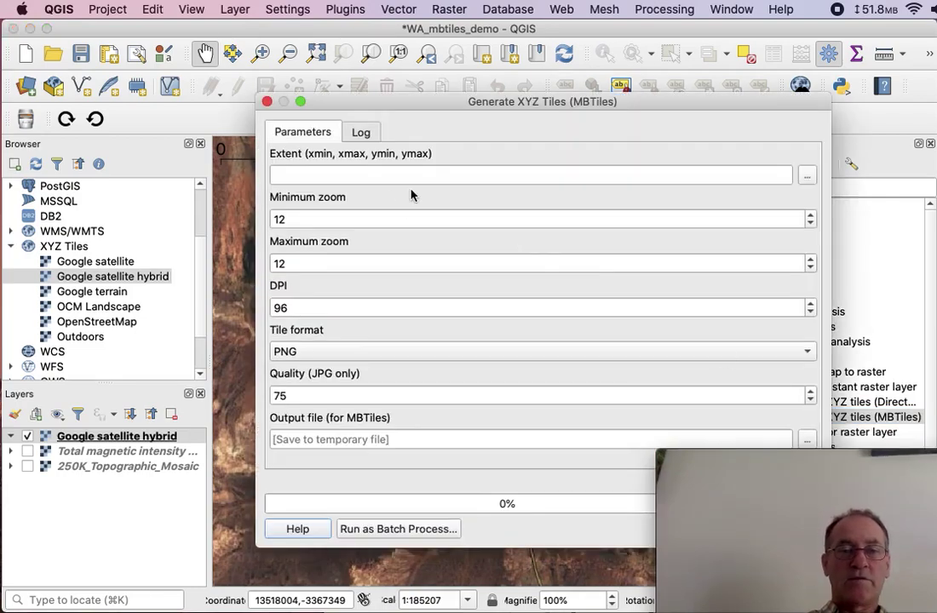
drag(690, 107, 575, 106)
click(693, 178)
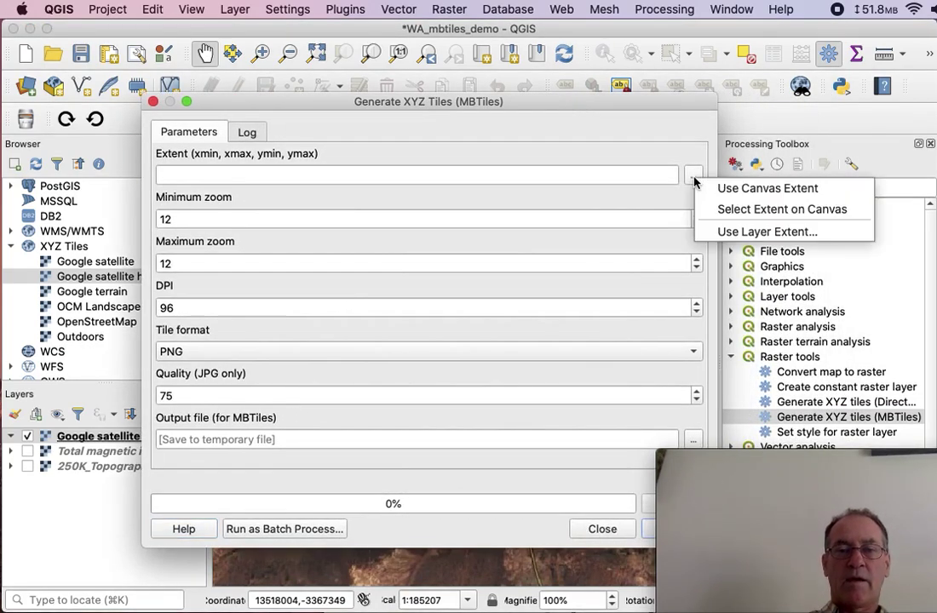
click(739, 191)
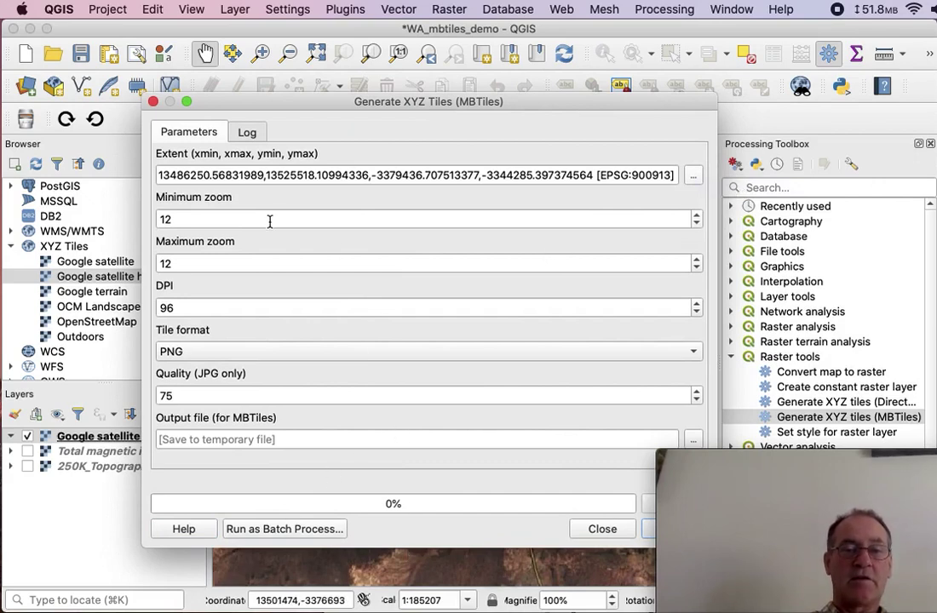
Set the minimum zoom to 3 and the maximum zoom to 17
drag(182, 219, 132, 219)
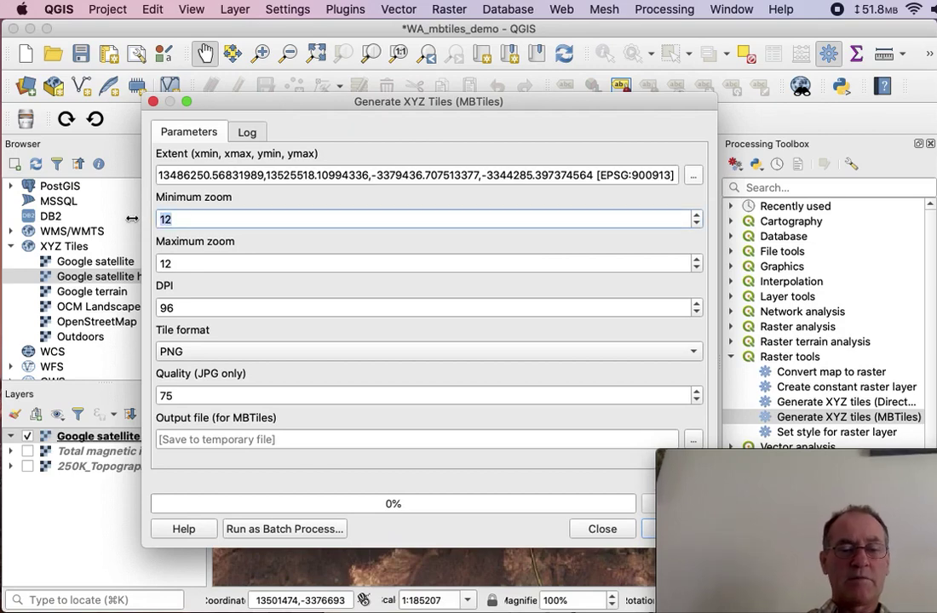
text(3)
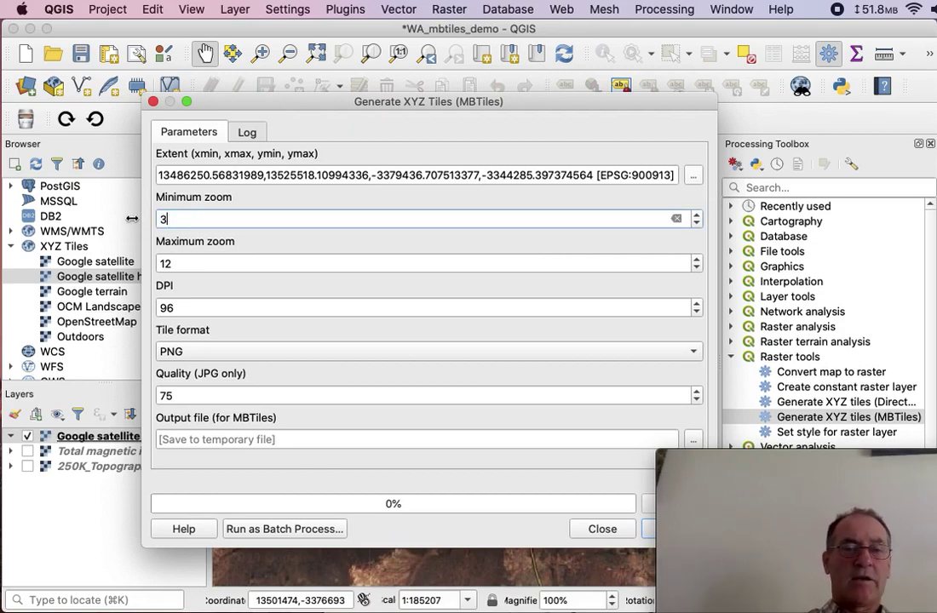
click(180, 265)
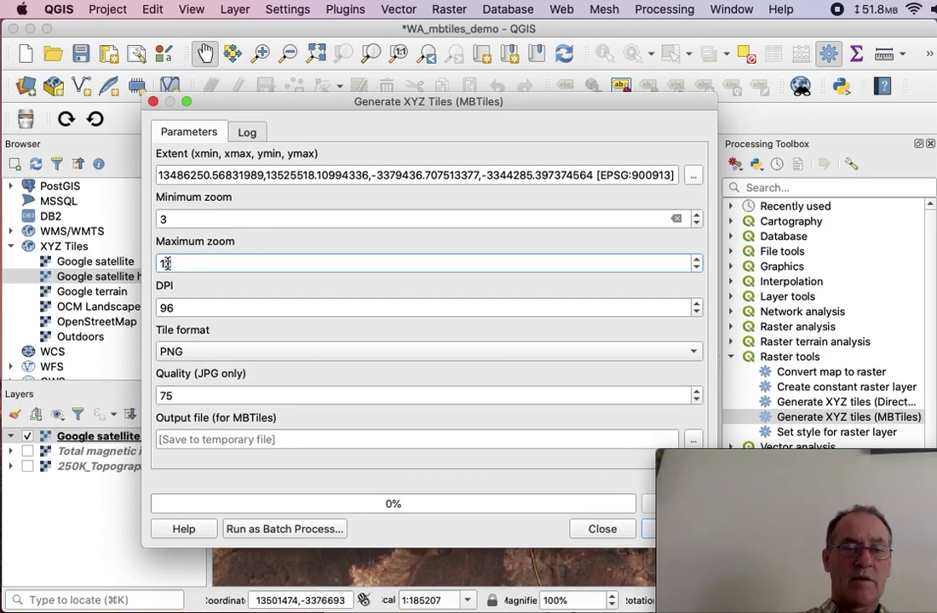
key(BackSpace)
text(7)
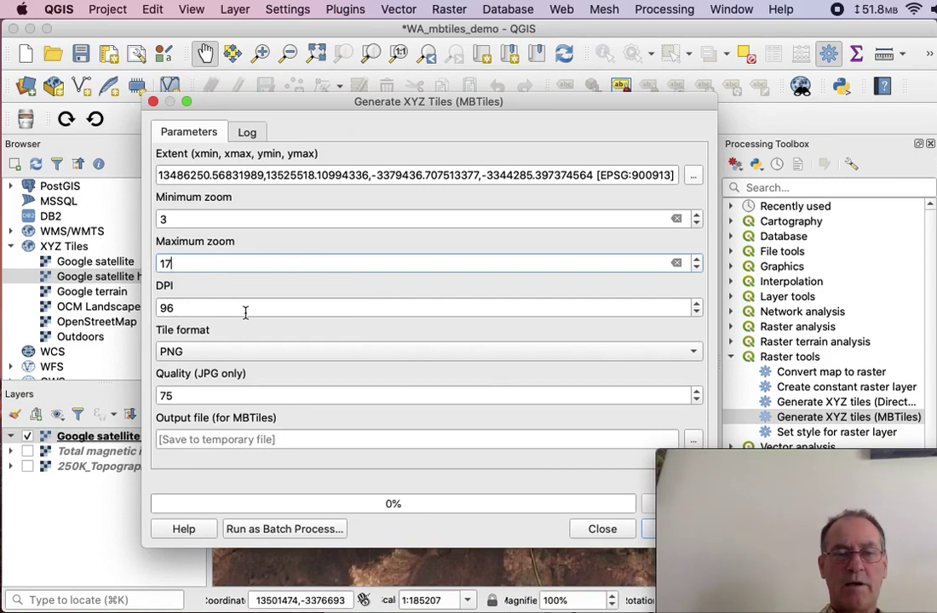
Choose JPG as the tile format with quality 85
click(367, 353)
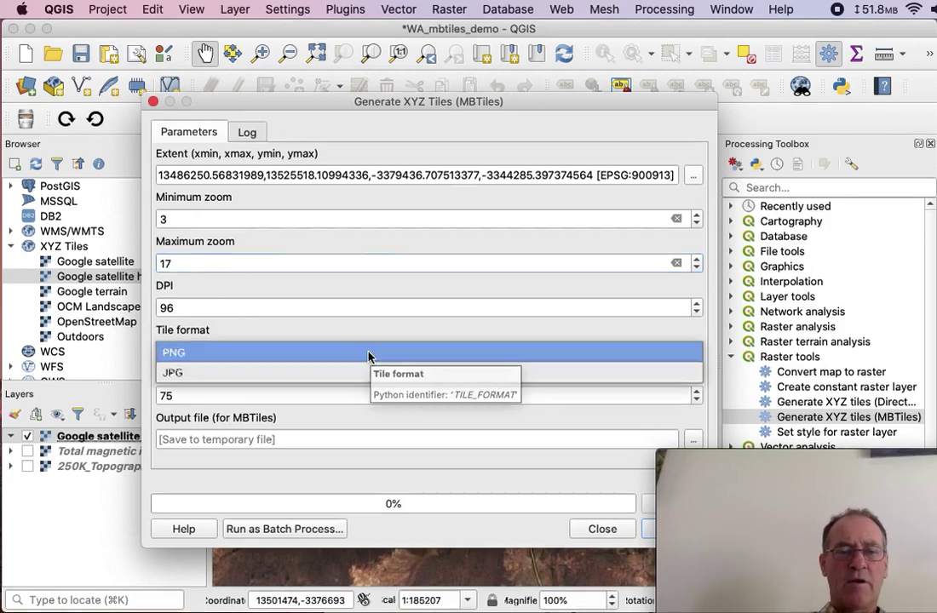
click(290, 374)
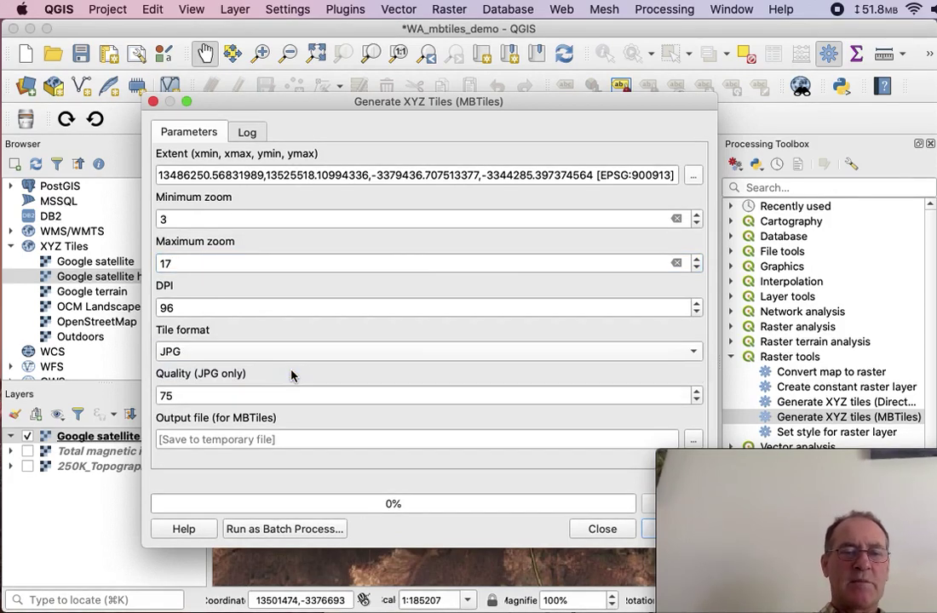
key(Tab)
text(8)
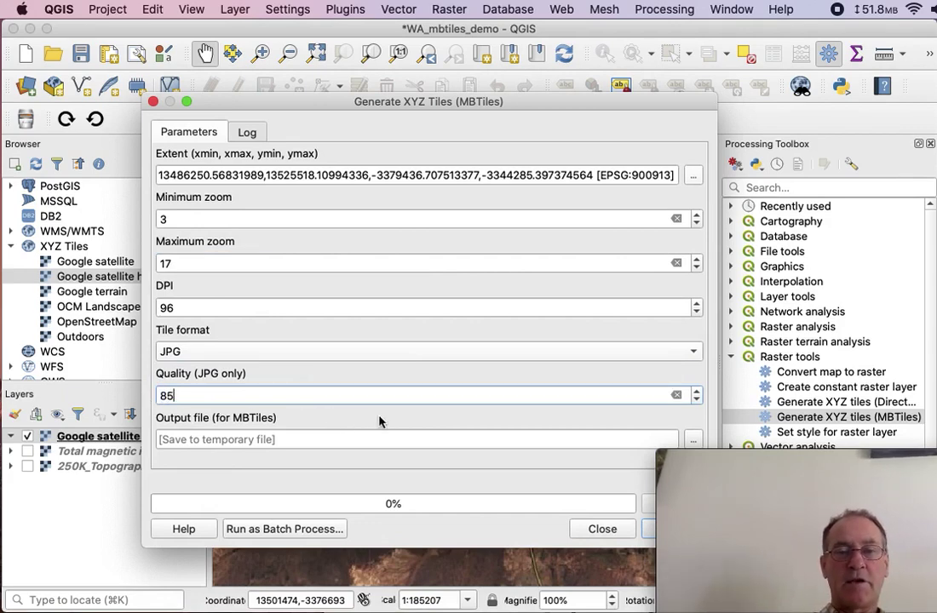
drag(572, 101, 548, 70)
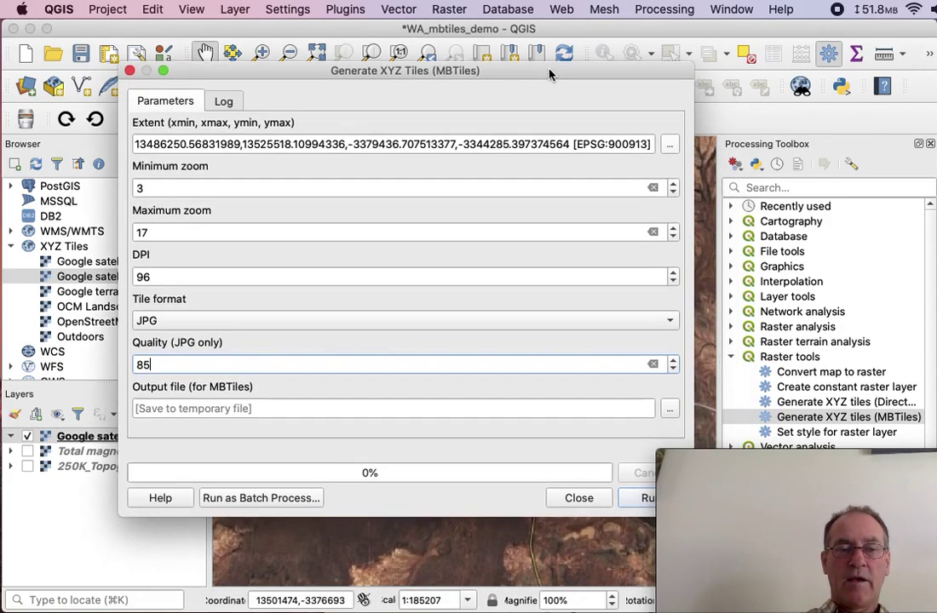
Save the tile output to a file named leonora_demo.mbtiles in Downloads
click(669, 408)
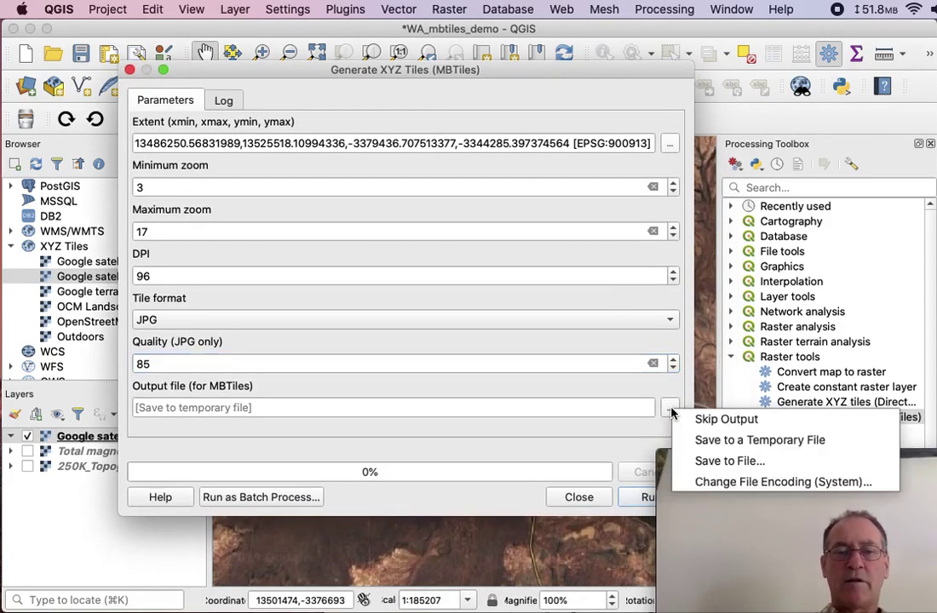
click(703, 465)
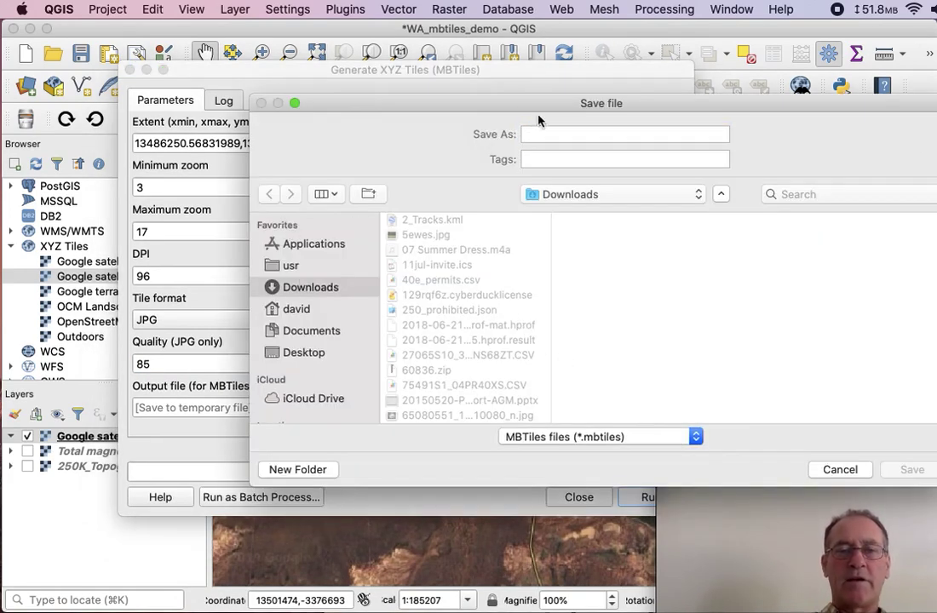
click(552, 134)
text(l)
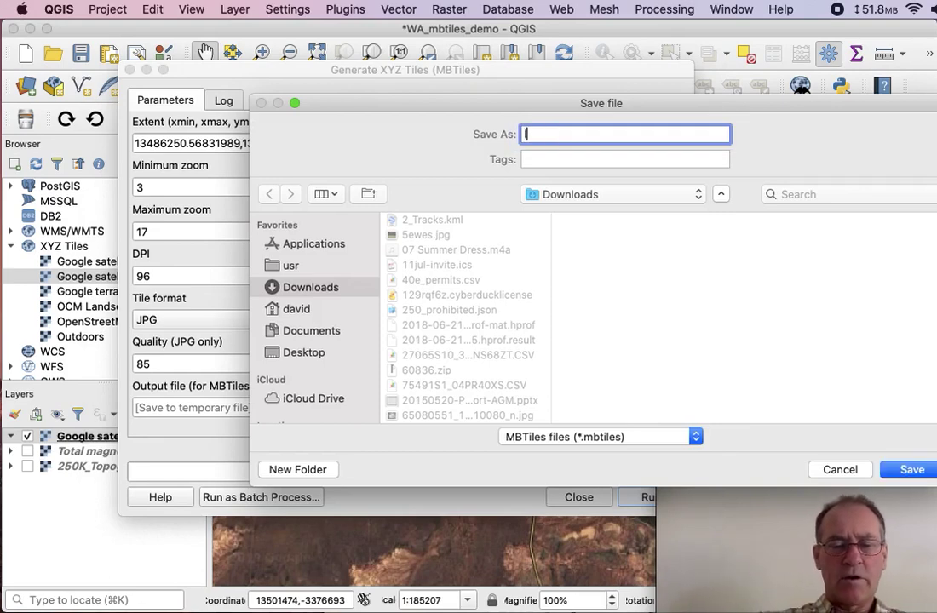
text(eonora)
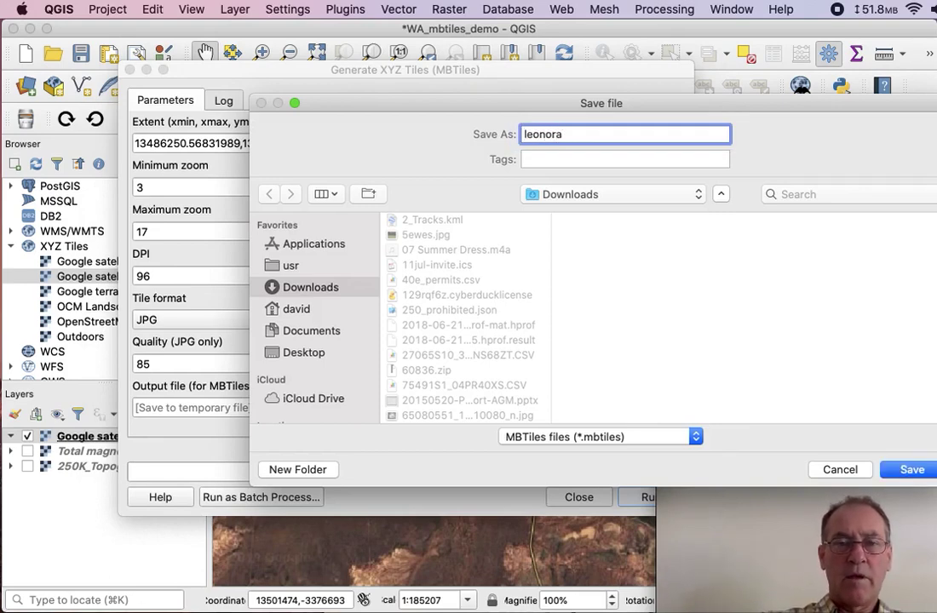
text(_demo)
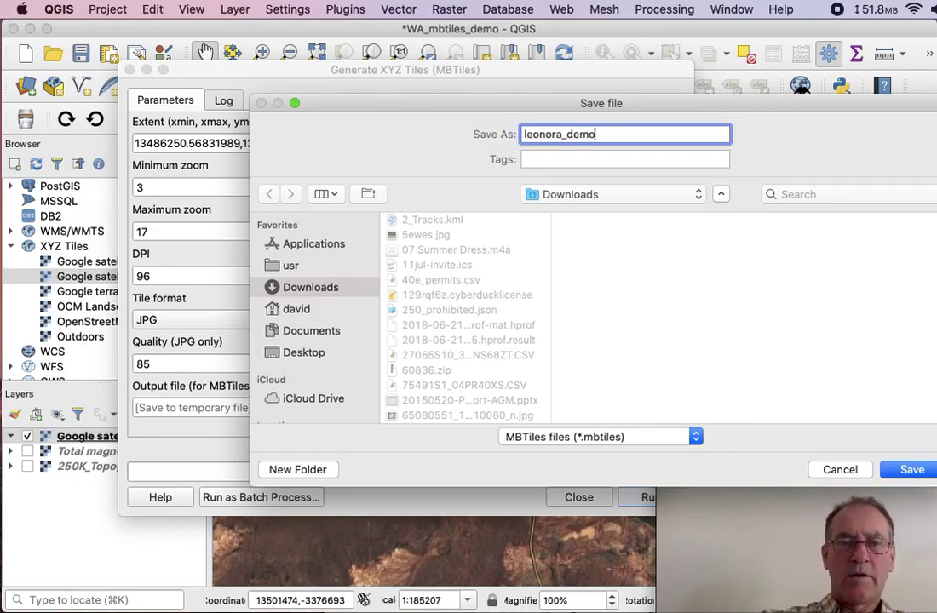
click(910, 471)
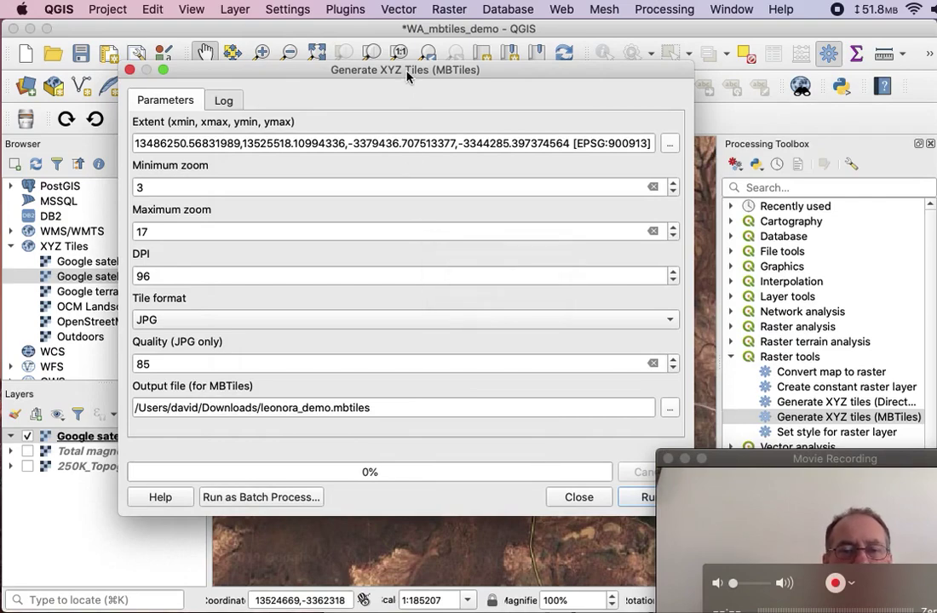
Run the leonora_demo.mbtiles tile generation and close the dialog so it continues in the background
drag(407, 75, 370, 58)
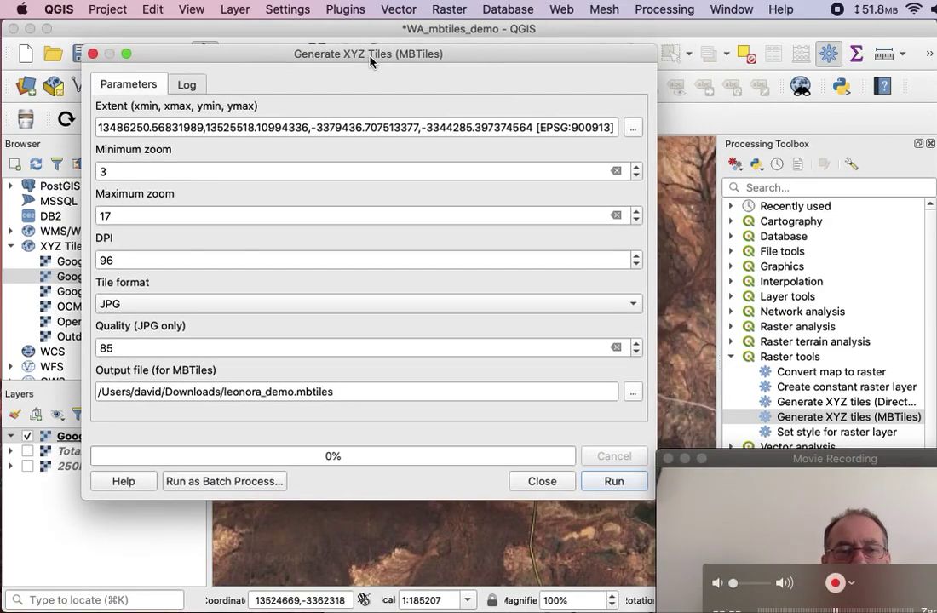
click(615, 482)
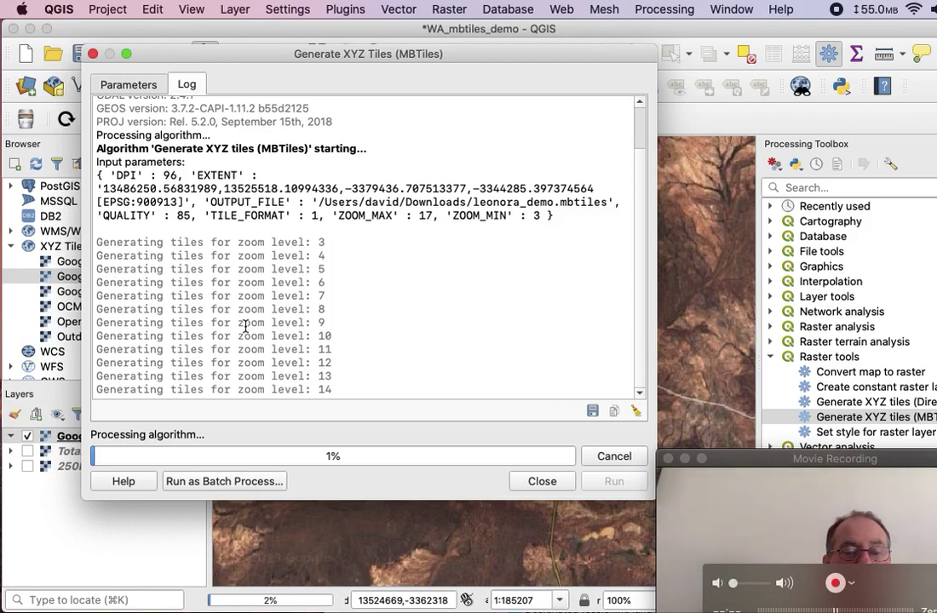
click(544, 482)
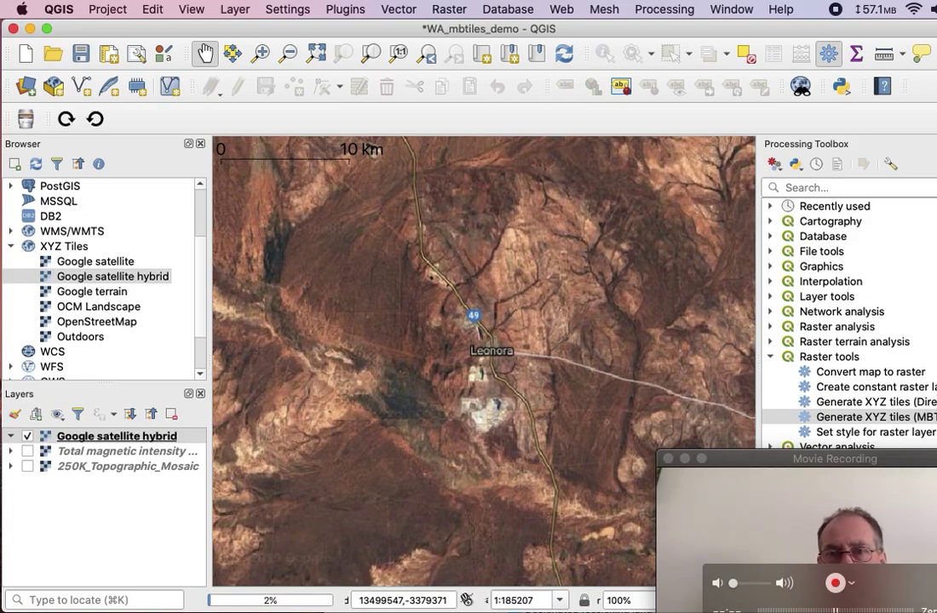
Locate leonora_satellite_z17.mbtiles in Downloads and bring up its Open With menu
key(super+Tab)
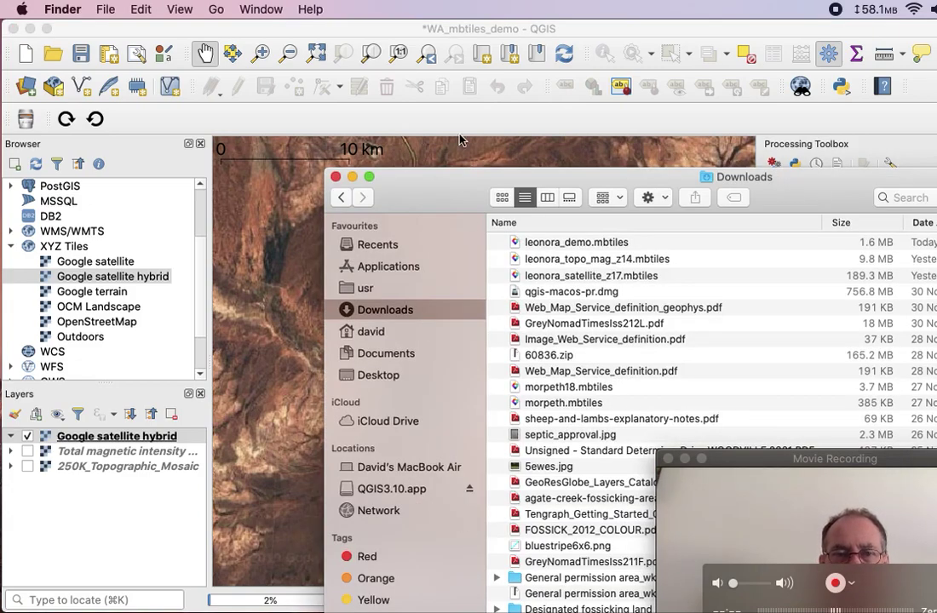
drag(463, 177, 347, 121)
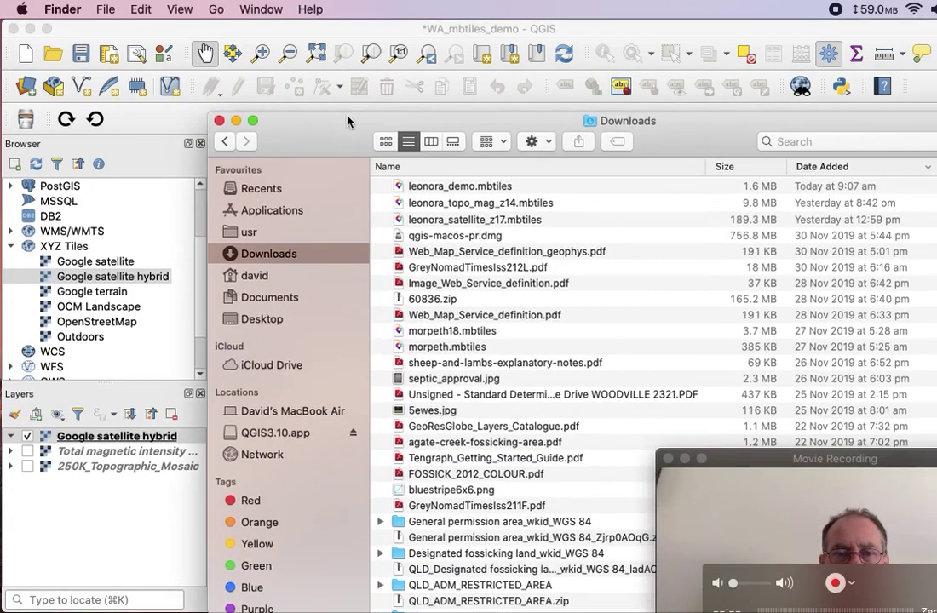
click(466, 186)
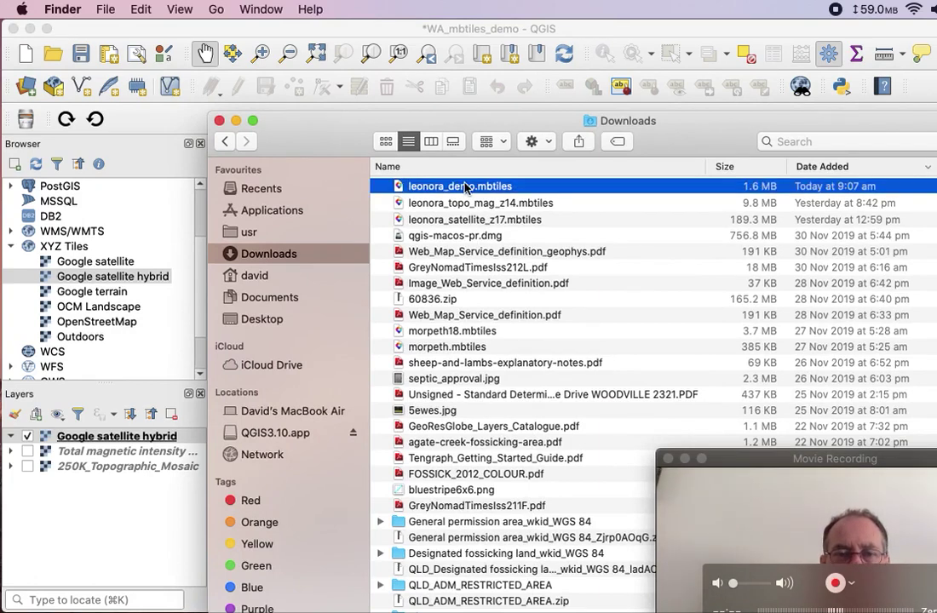
click(468, 221)
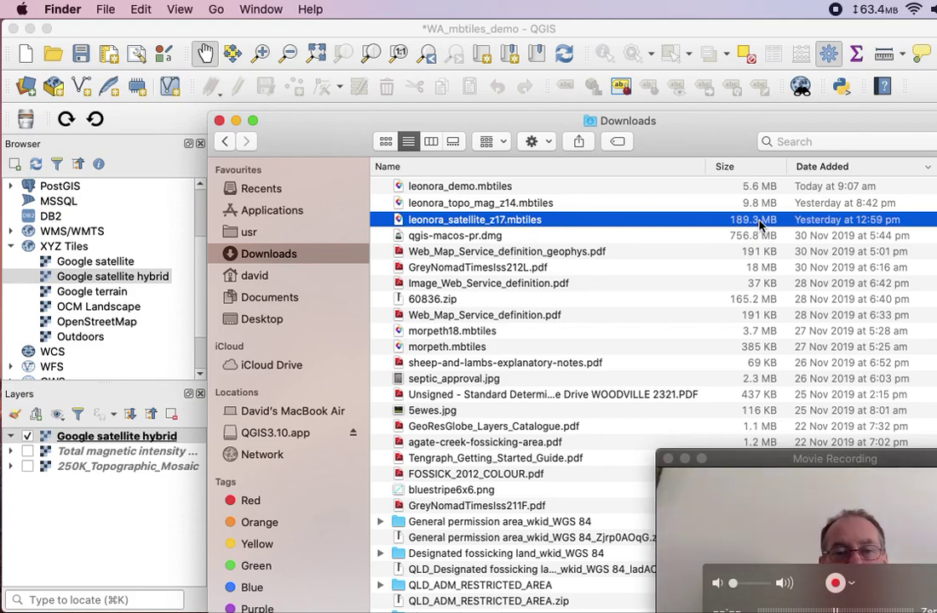
right_click(489, 222)
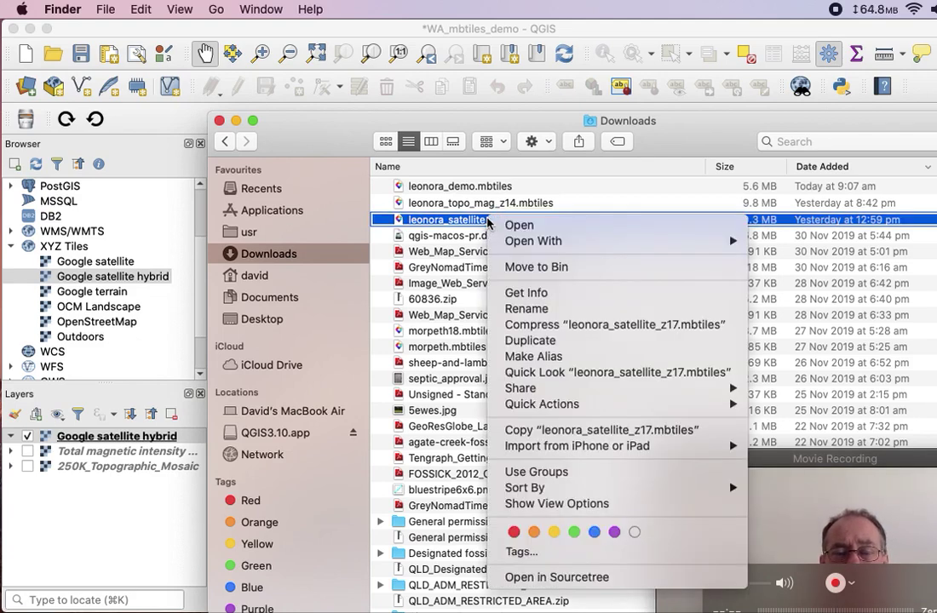
mouse_move(503, 242)
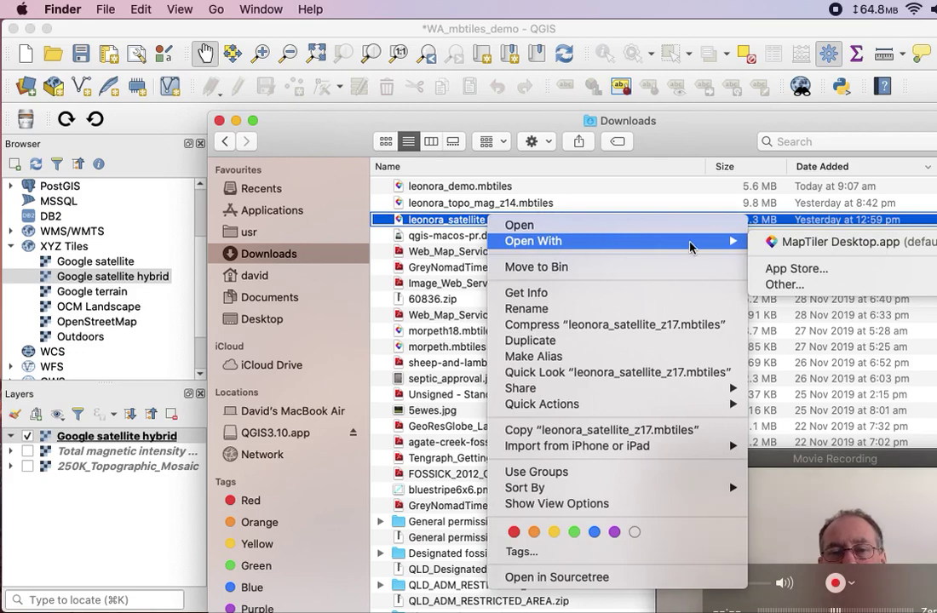
Open leonora_satellite_z17.mbtiles in MapTiler Desktop to preview its tiles
click(830, 244)
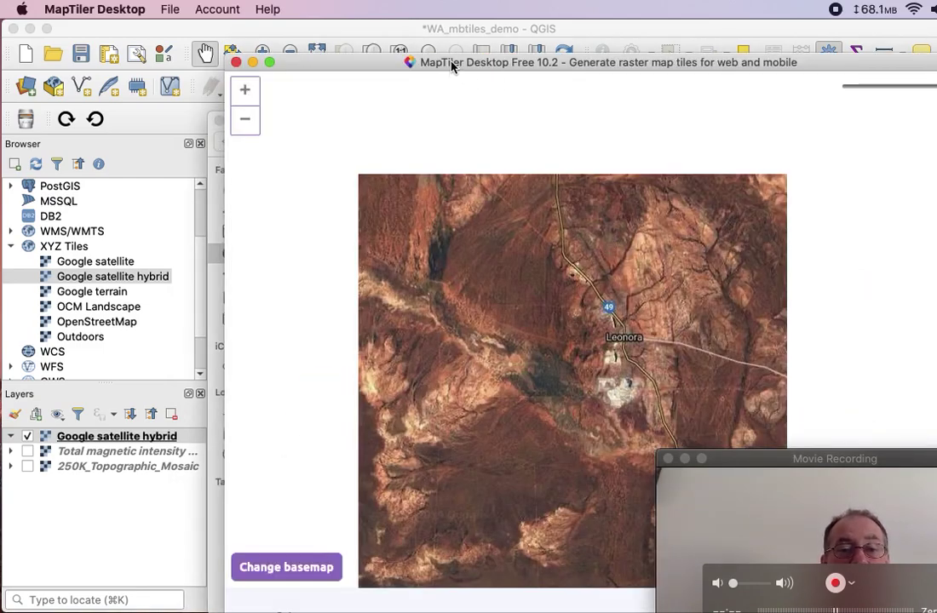
drag(455, 65, 351, 41)
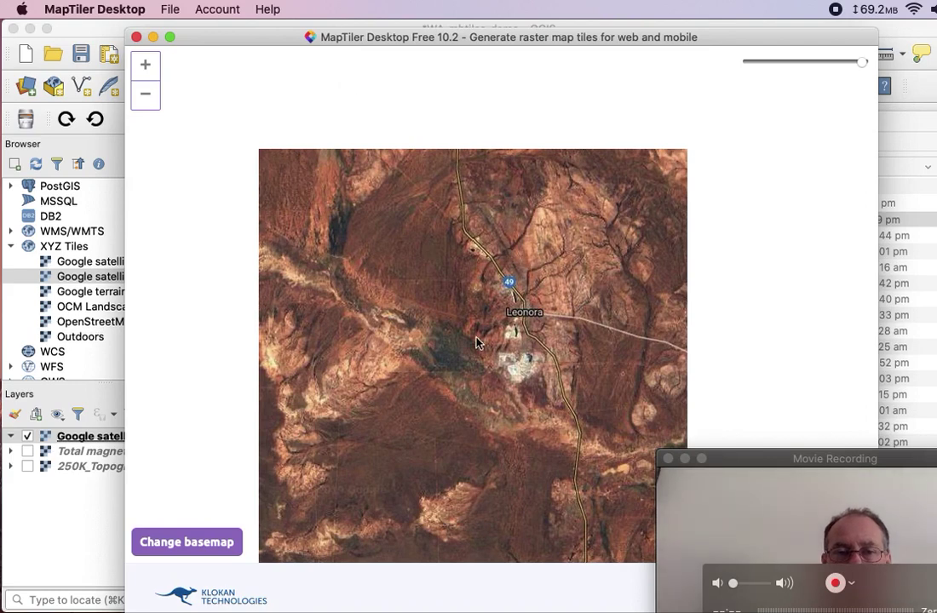
scroll(476, 344, down, 1)
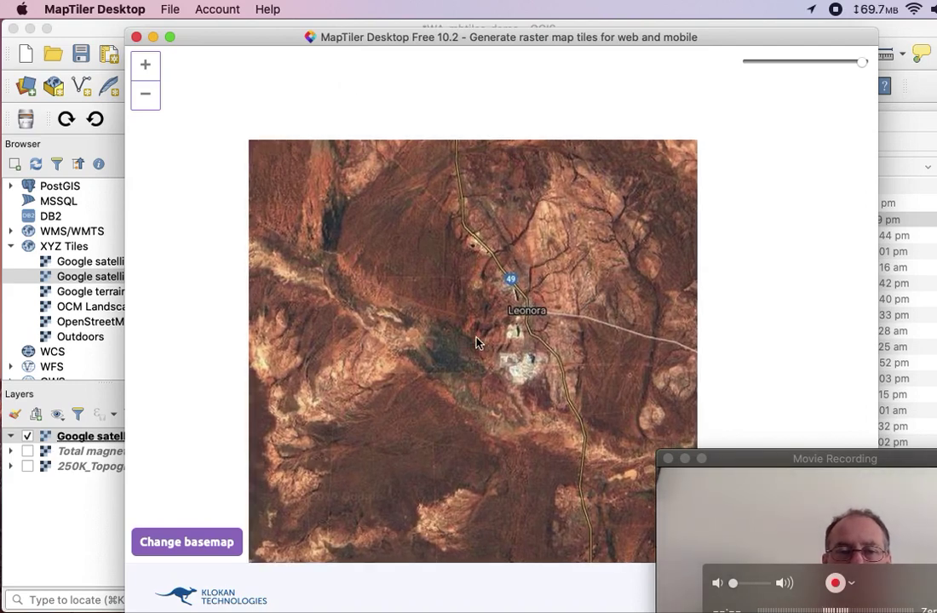
scroll(476, 317, down, 1)
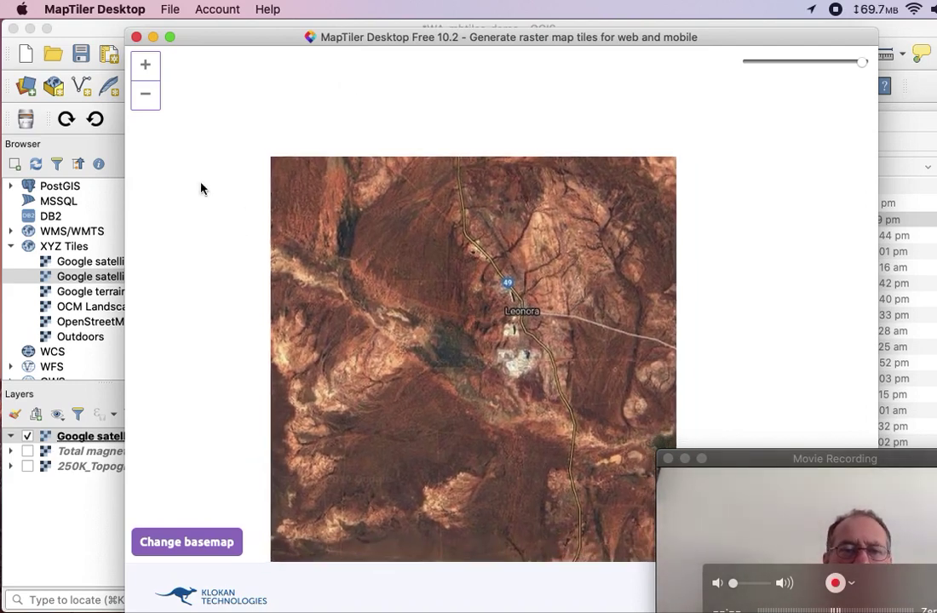
Zoom the preview out until Western Australia and Indonesia are visible
click(149, 95)
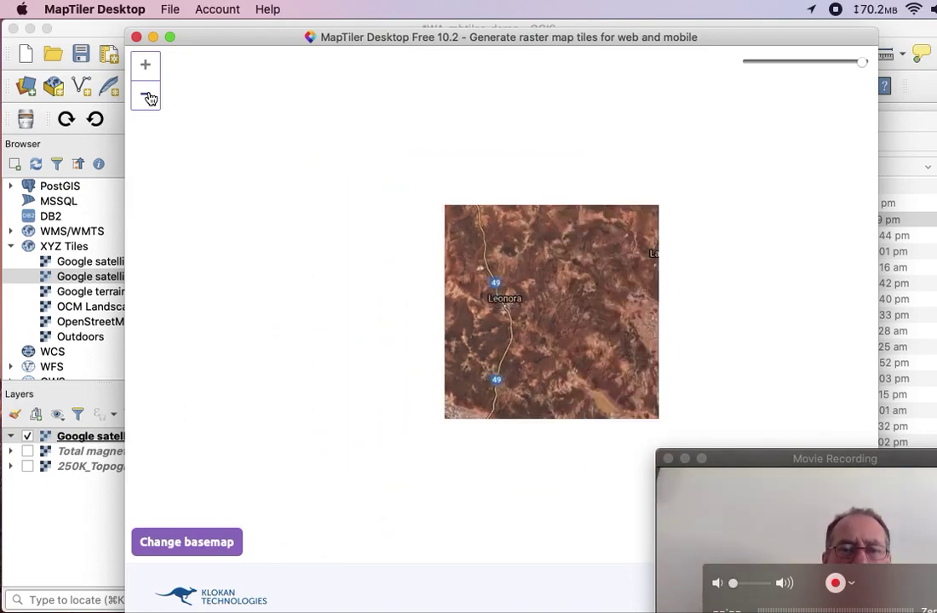
click(149, 99)
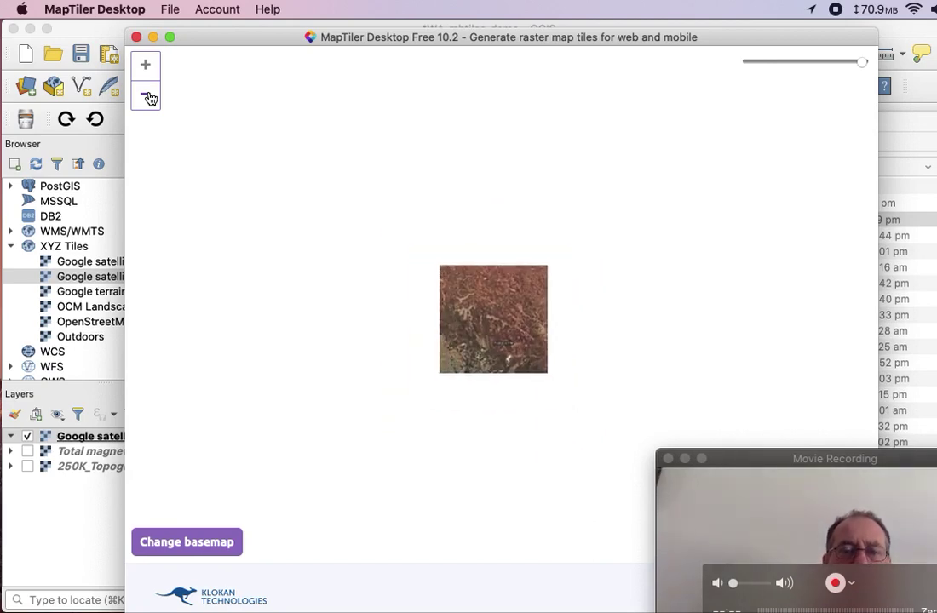
click(149, 99)
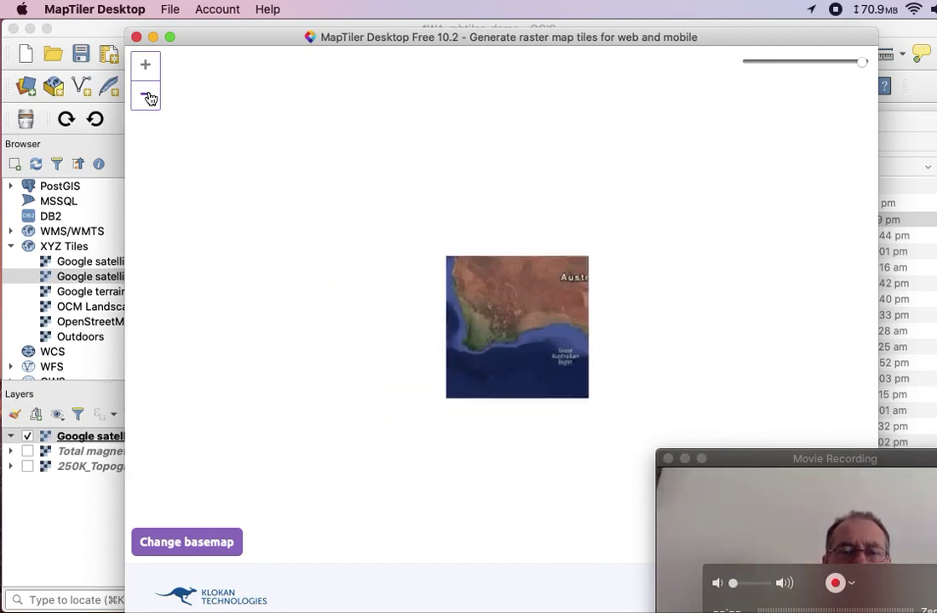
click(149, 99)
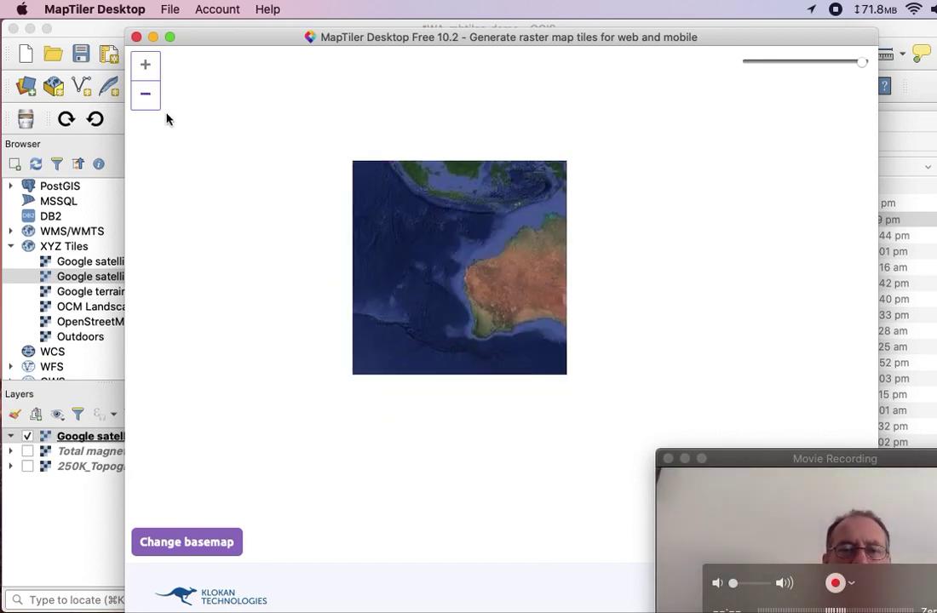
Zoom the preview in from the continental view down to Leonora Airport
click(146, 66)
click(146, 66)
click(146, 66)
click(145, 67)
click(145, 66)
click(145, 67)
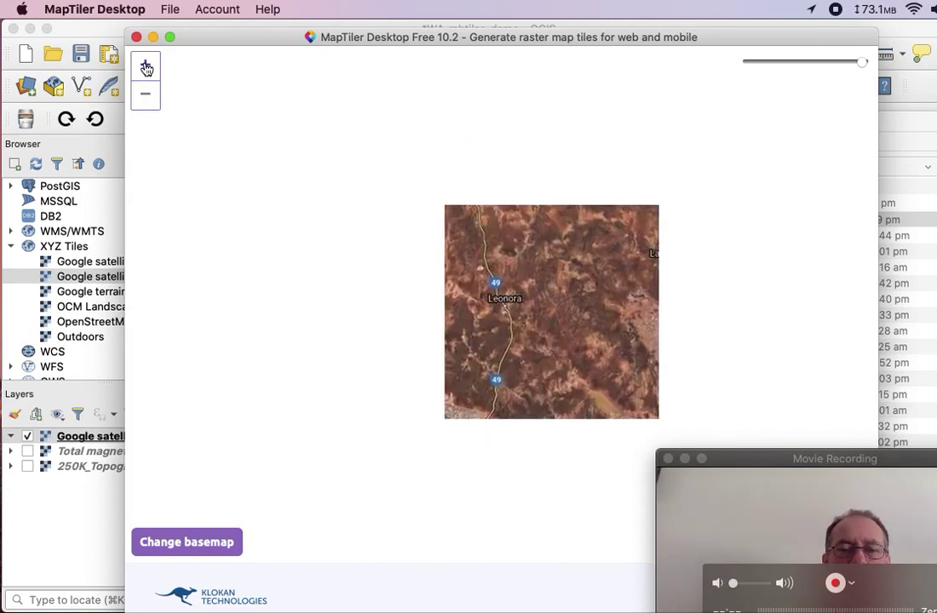
click(145, 66)
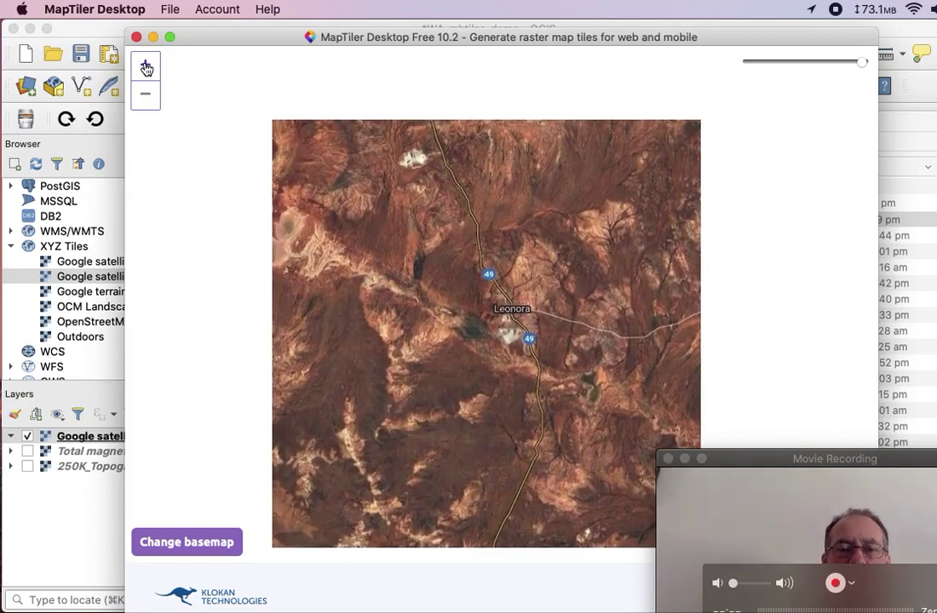
click(145, 66)
click(146, 67)
click(146, 66)
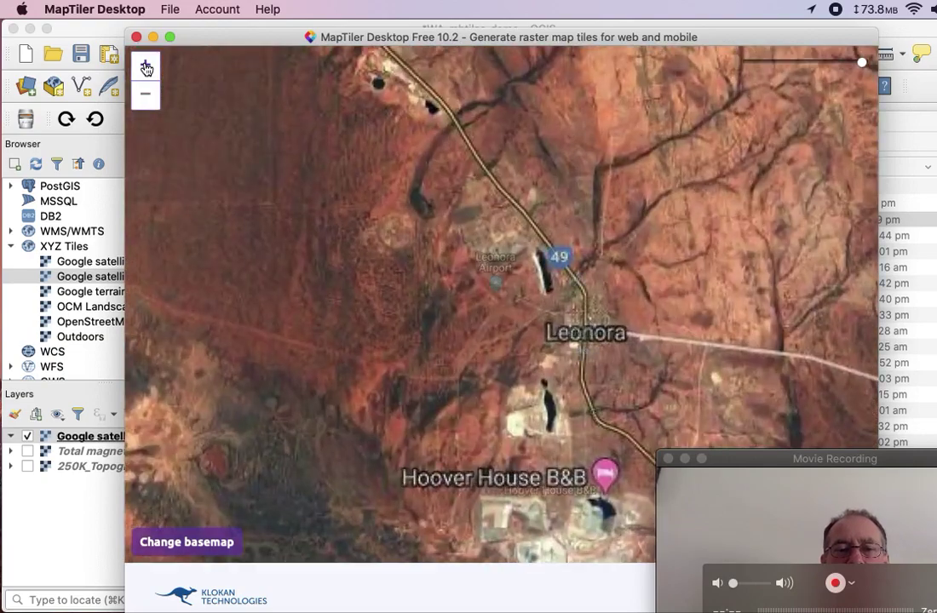
click(145, 67)
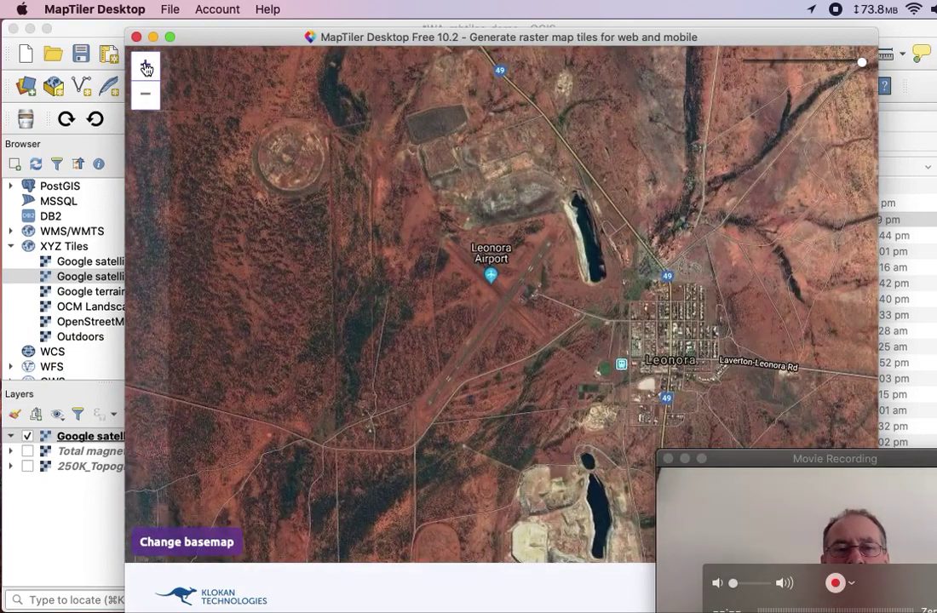
click(146, 67)
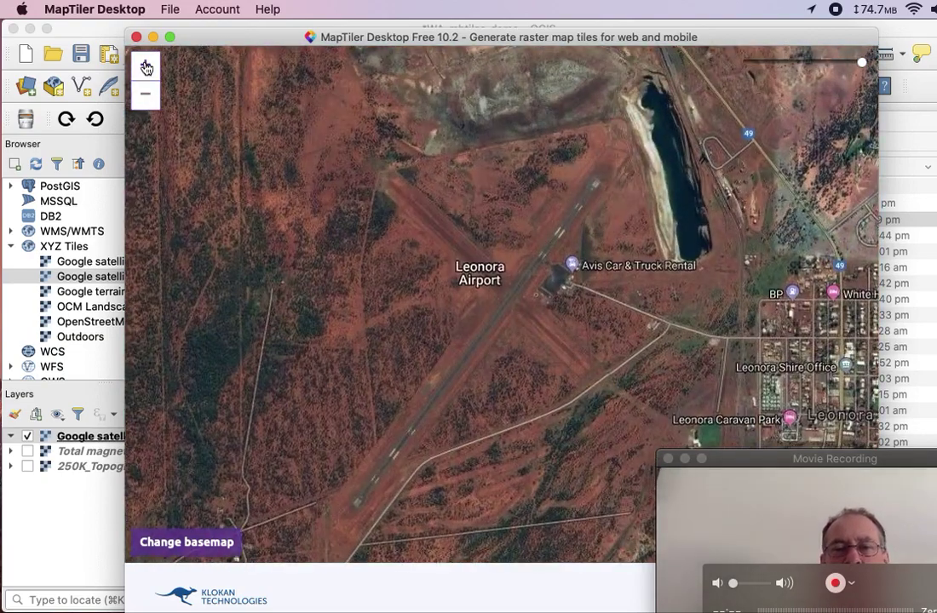
click(146, 67)
click(146, 67)
Shift the map from the airport to Leonora town centre and zoom in one level
drag(749, 322, 310, 192)
drag(659, 311, 397, 258)
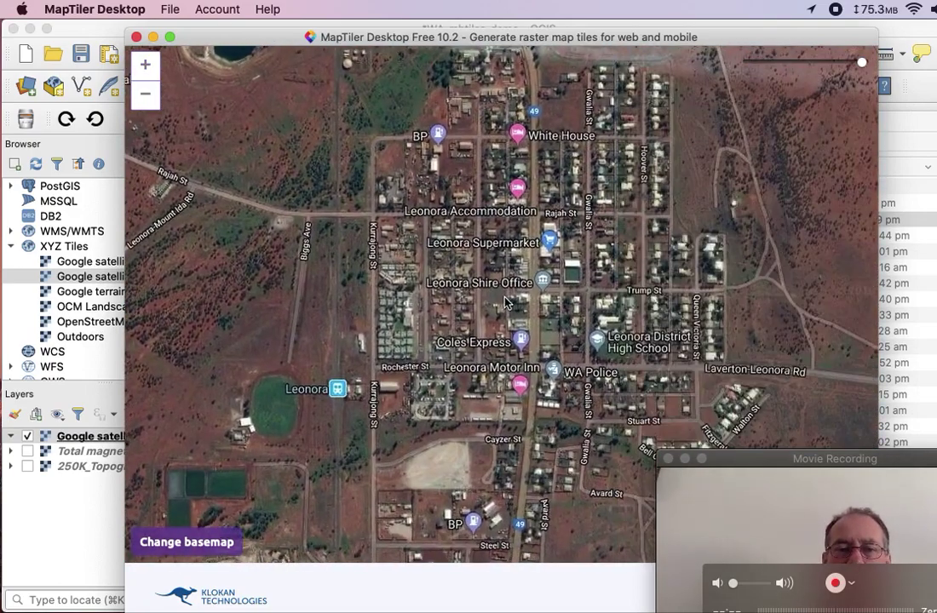
click(145, 66)
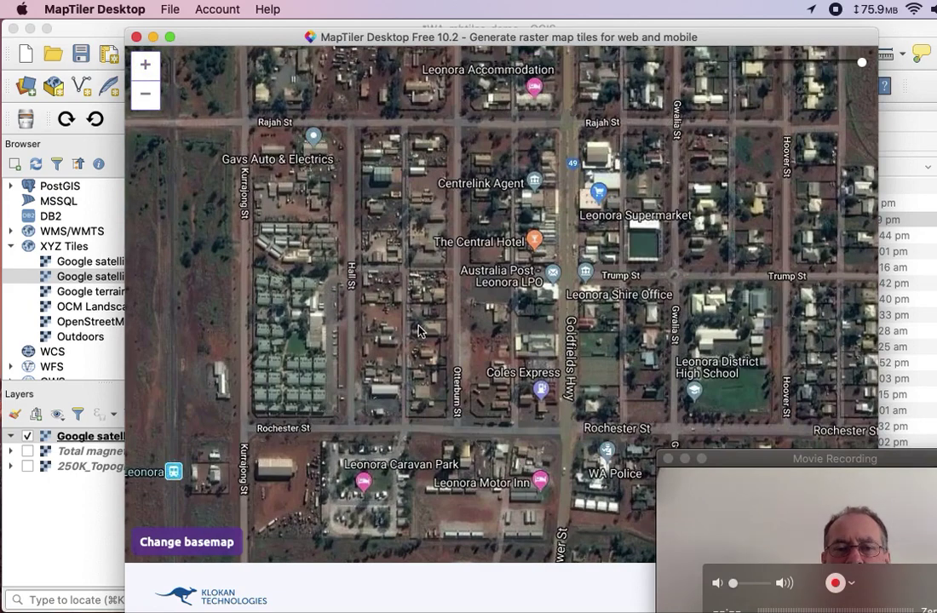
Pan the MapTiler preview north over Leonora to the compound by Leonora-Nambi Rd
drag(420, 320, 424, 281)
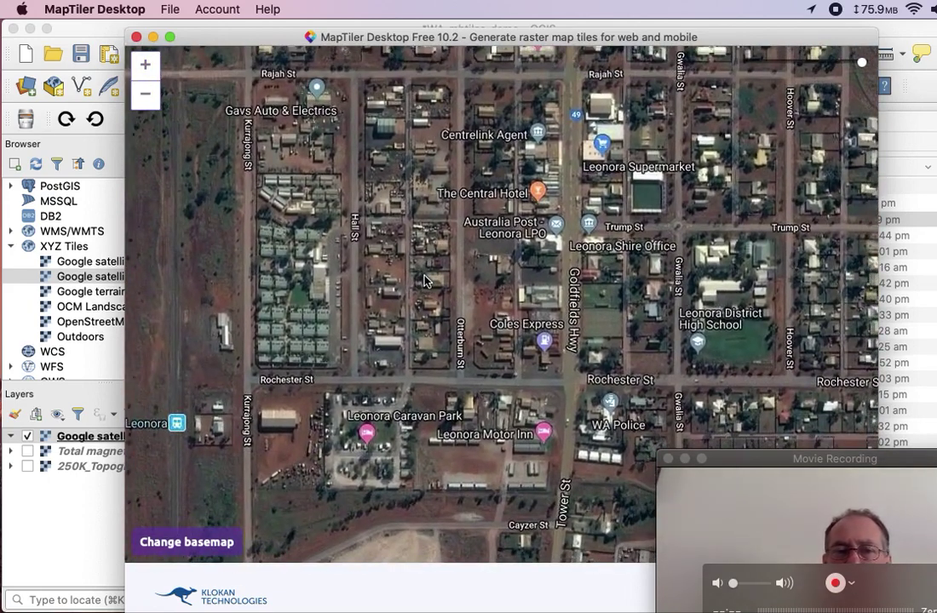
drag(618, 190, 416, 402)
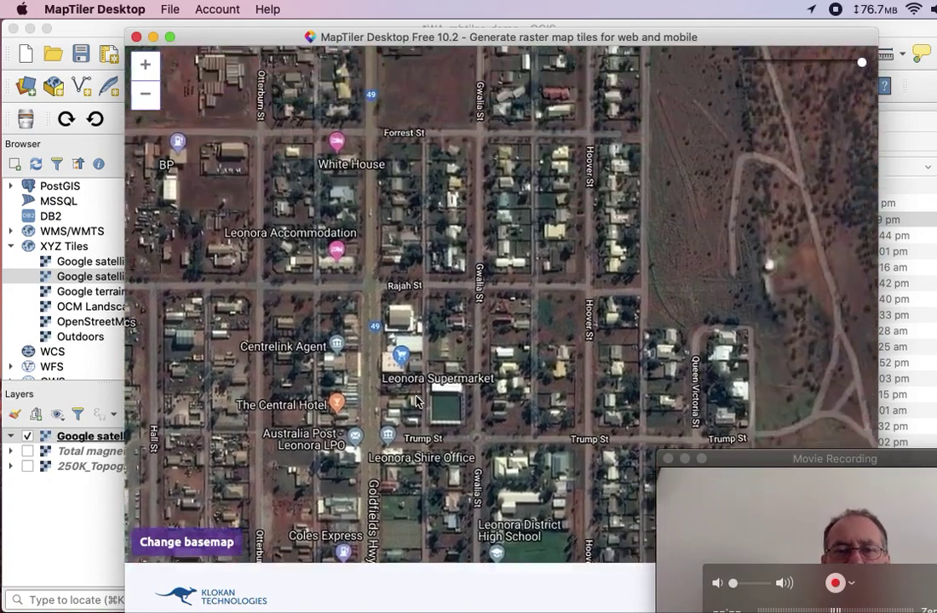
drag(304, 277, 528, 485)
drag(598, 192, 471, 337)
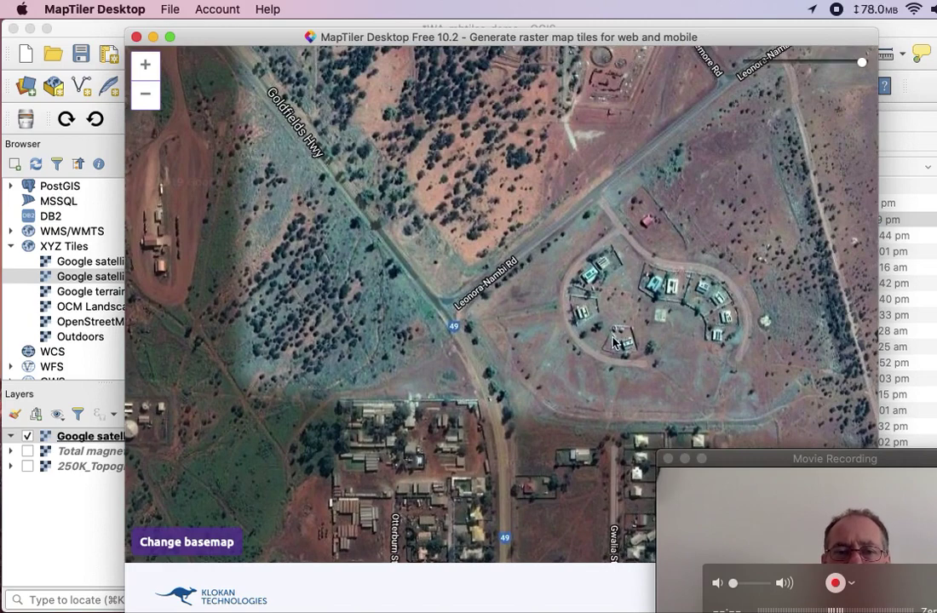
Zoom in on the compound beside Leonora-Nambi Rd to inspect tile detail, then zoom back out
scroll(613, 340, up, 3)
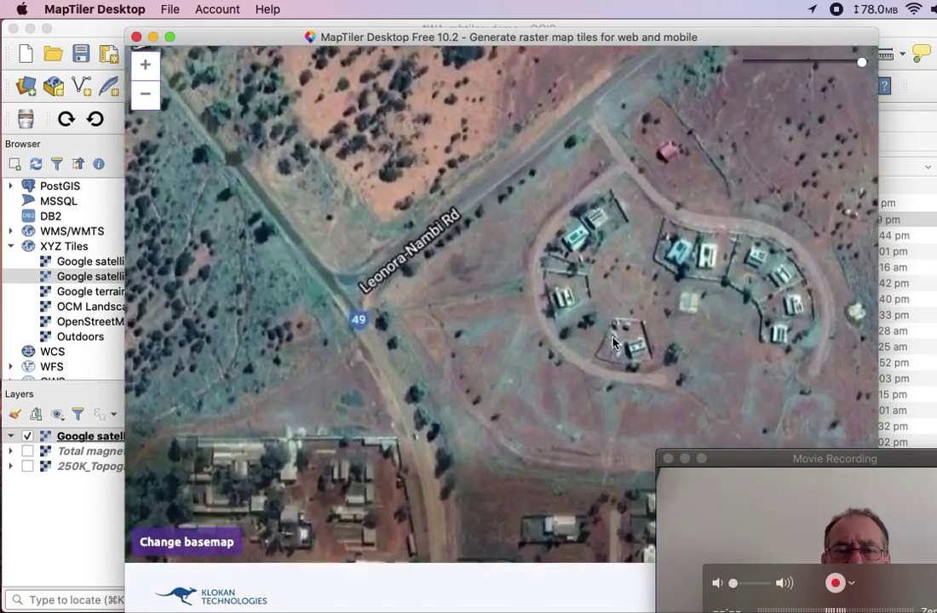
scroll(613, 340, up, 3)
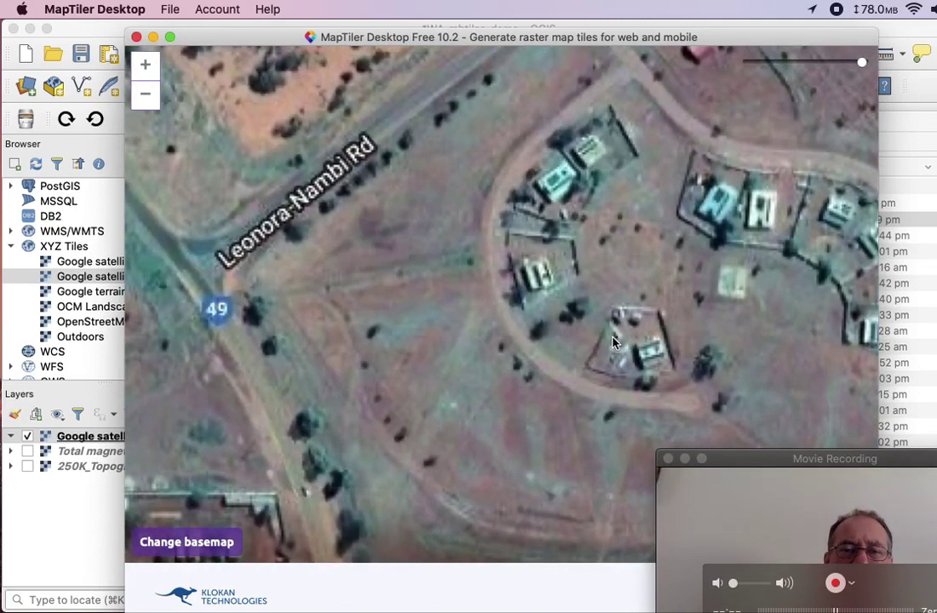
scroll(613, 340, up, 2)
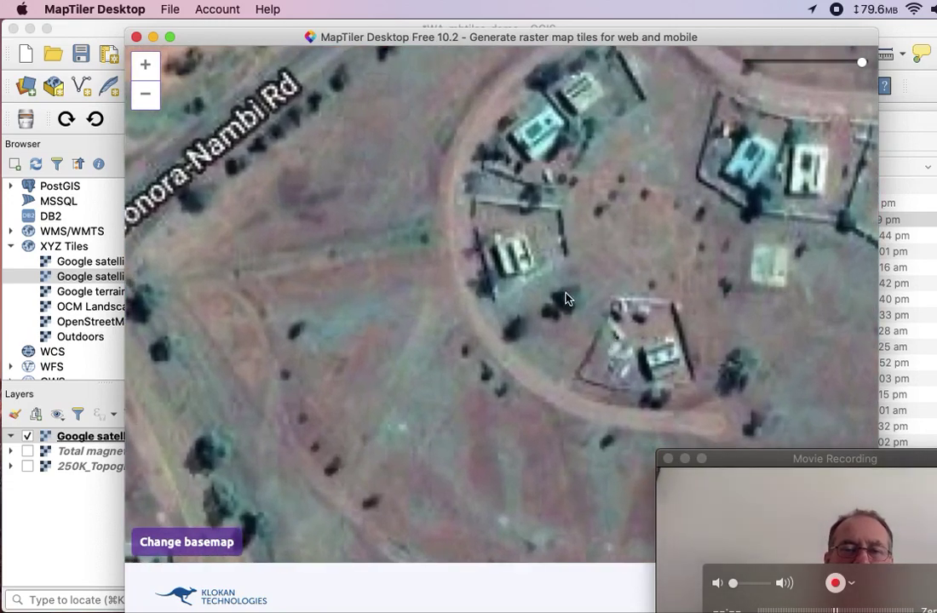
scroll(566, 298, down, 5)
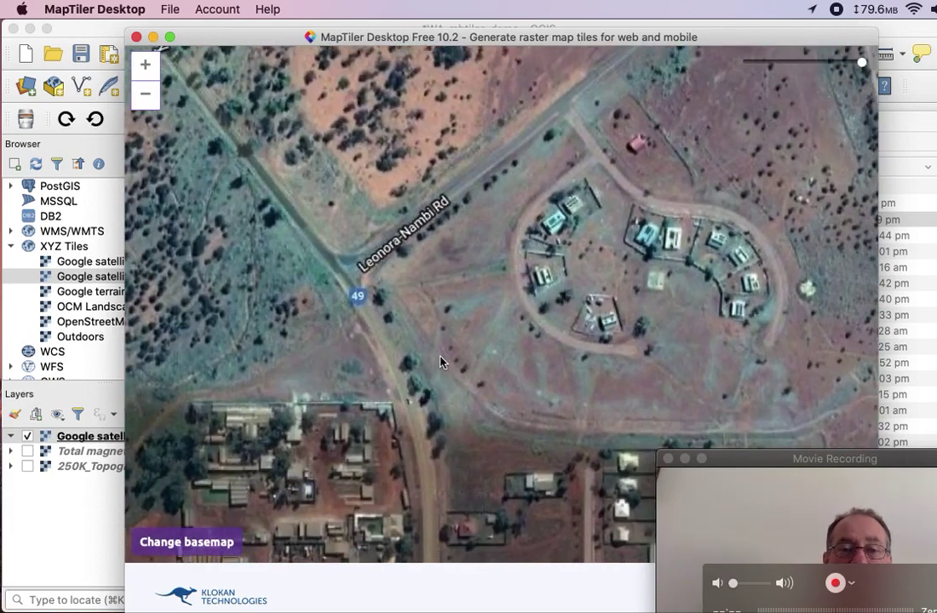
scroll(440, 365, down, 5)
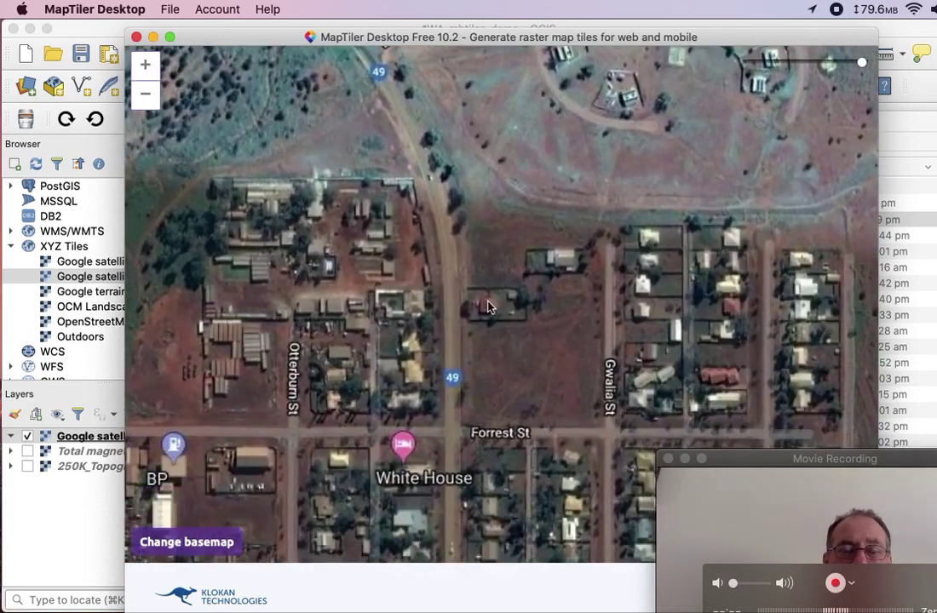
scroll(502, 372, down, 3)
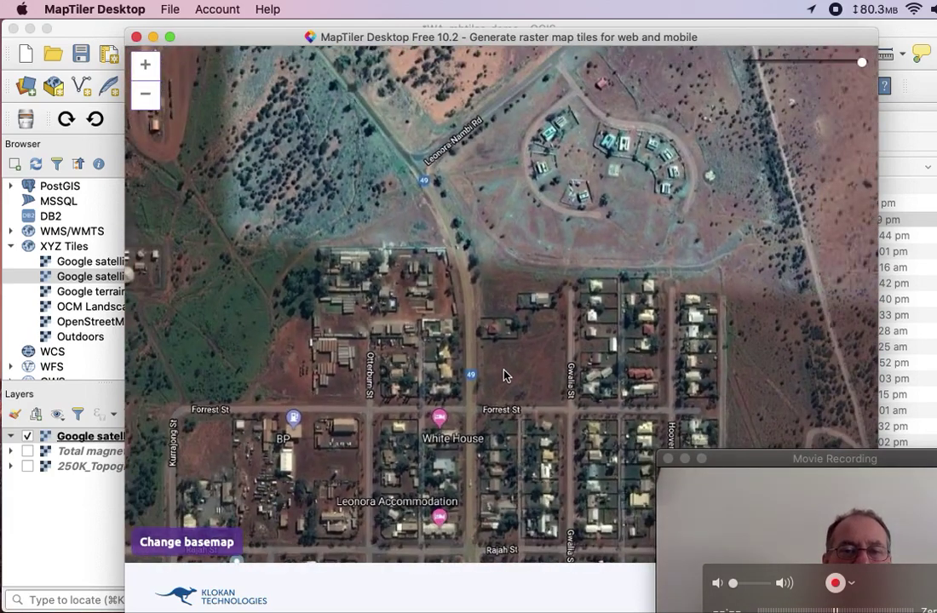
scroll(502, 375, down, 3)
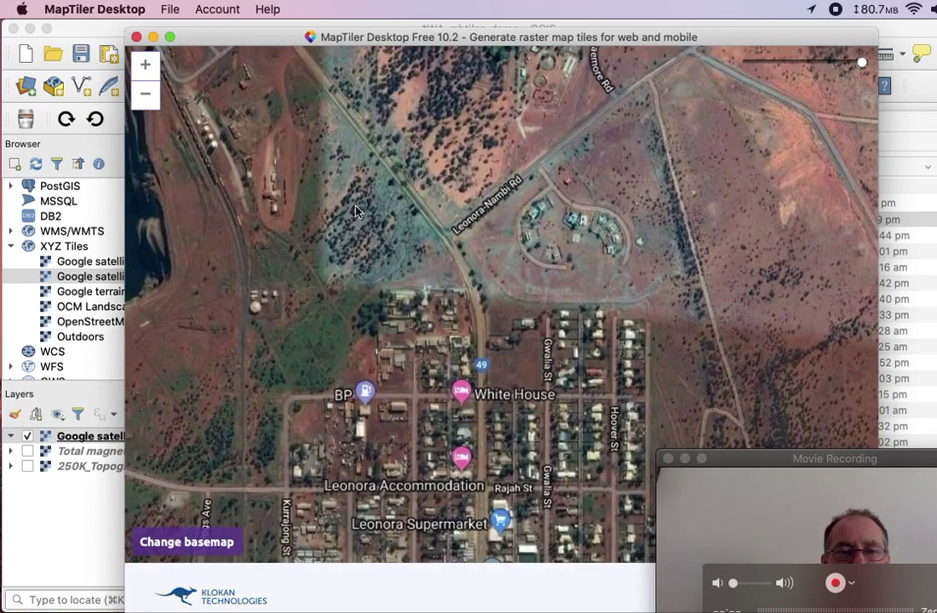
Close the MapTiler preview window and return to QGIS showing the Leonora satellite imagery
click(137, 38)
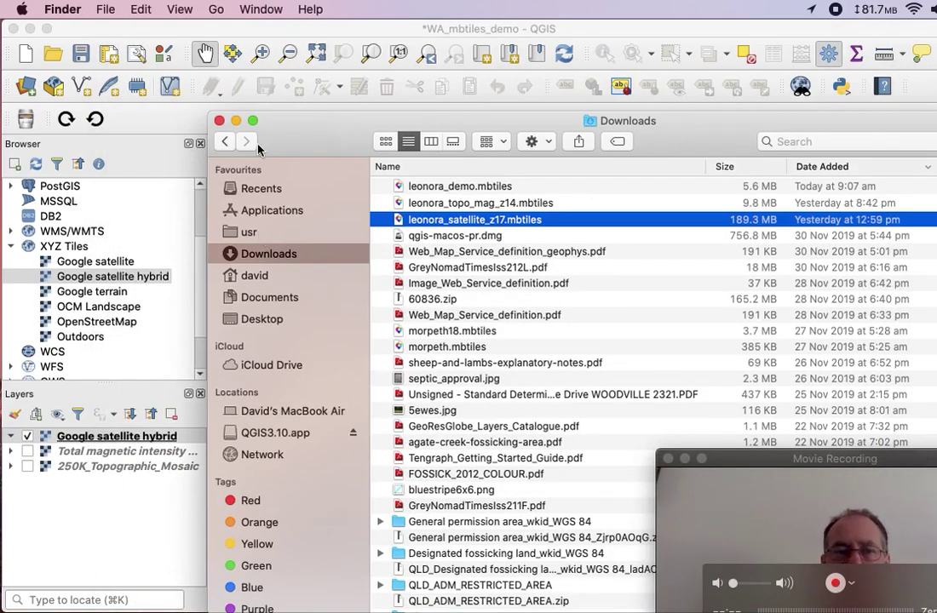
click(649, 33)
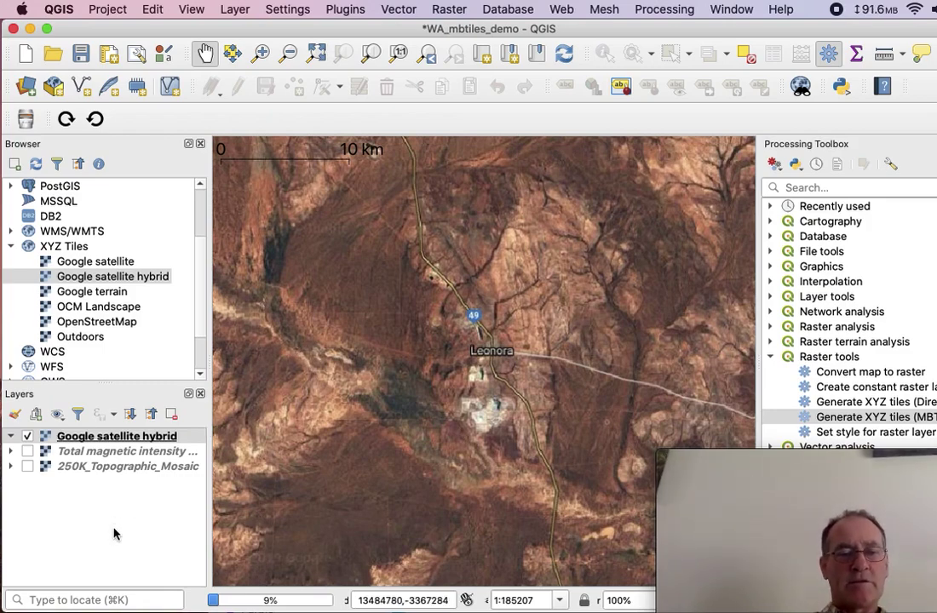
Hide Google satellite hybrid, collapse XYZ Tiles, and select GSWA imagery under WMS/WMTS
click(28, 436)
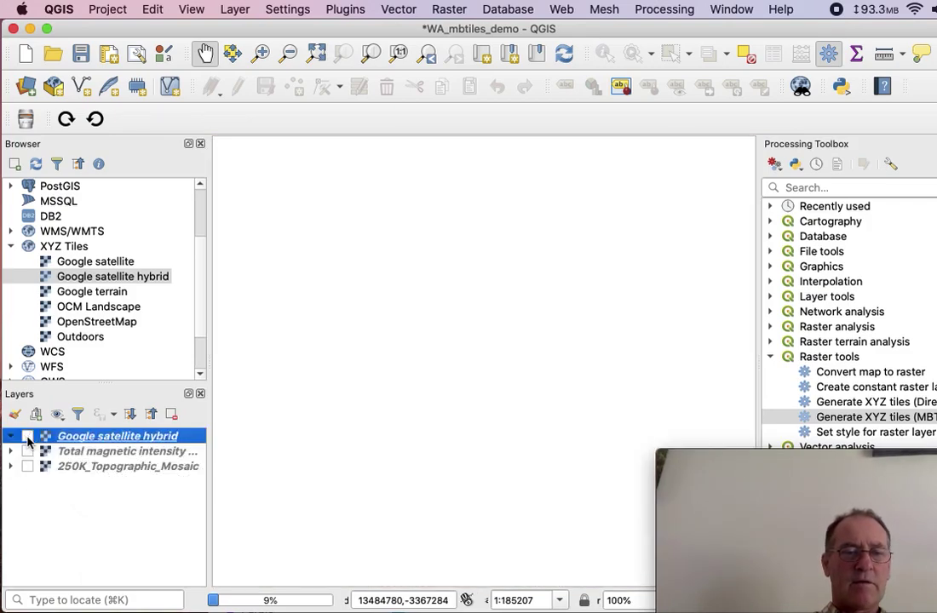
click(11, 246)
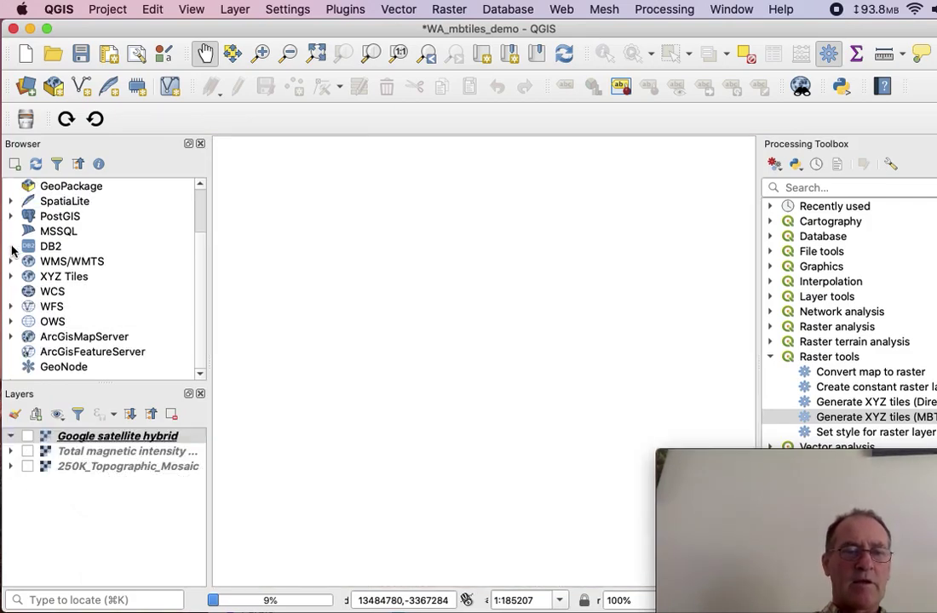
click(11, 261)
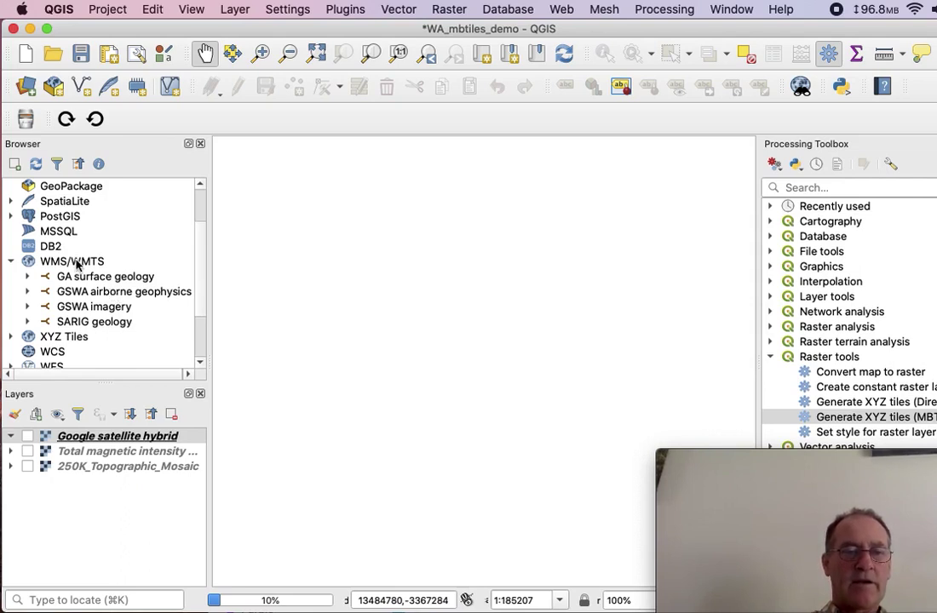
click(78, 307)
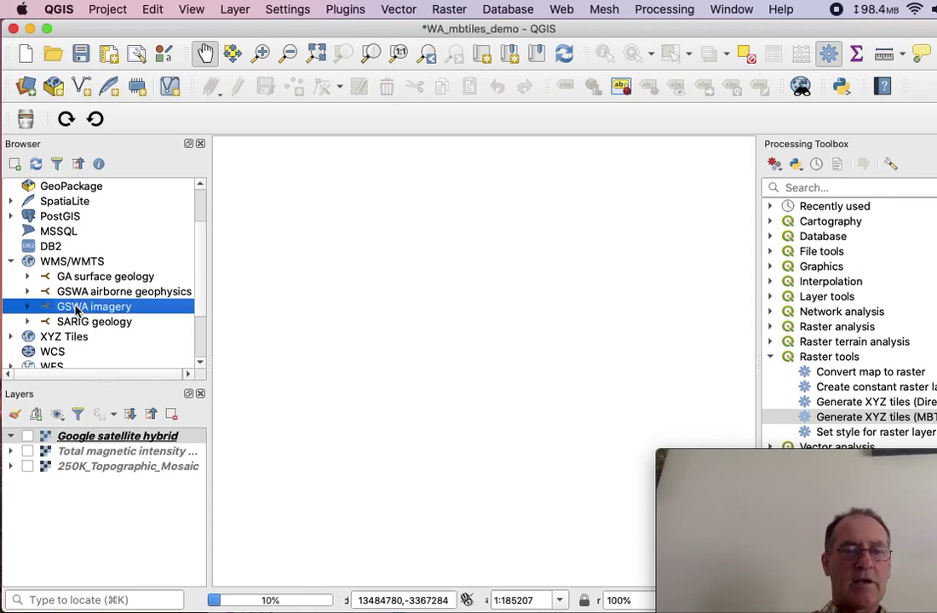
Review the GSWA imagery connection's gissdi.dmp.wa.gov.au URL in its settings and confirm with OK
right_click(129, 312)
click(166, 318)
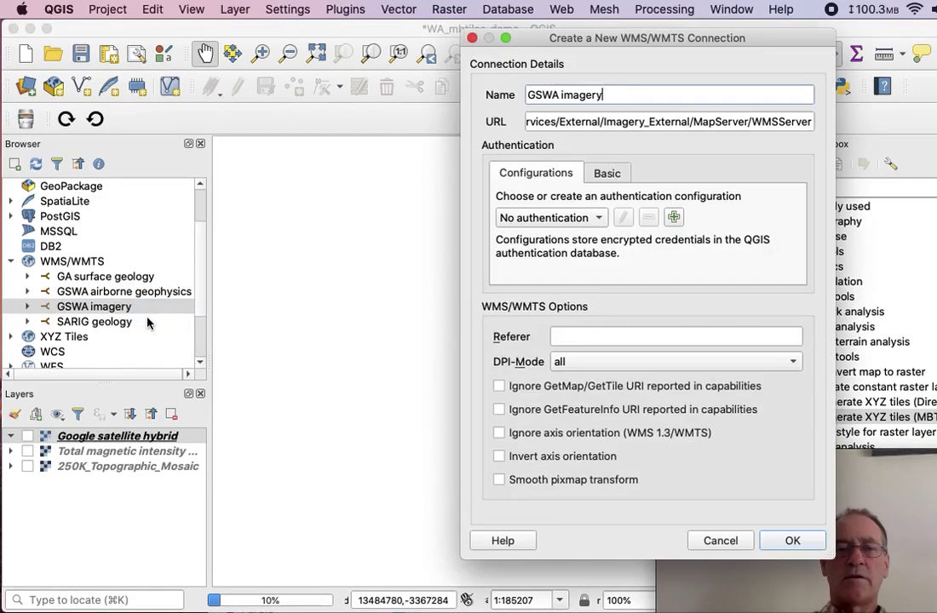
click(790, 121)
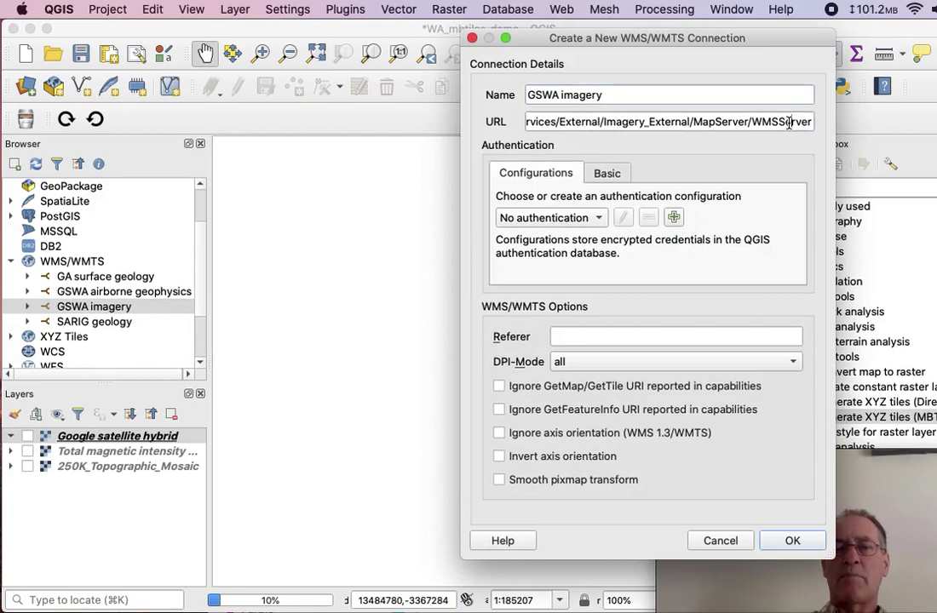
click(805, 124)
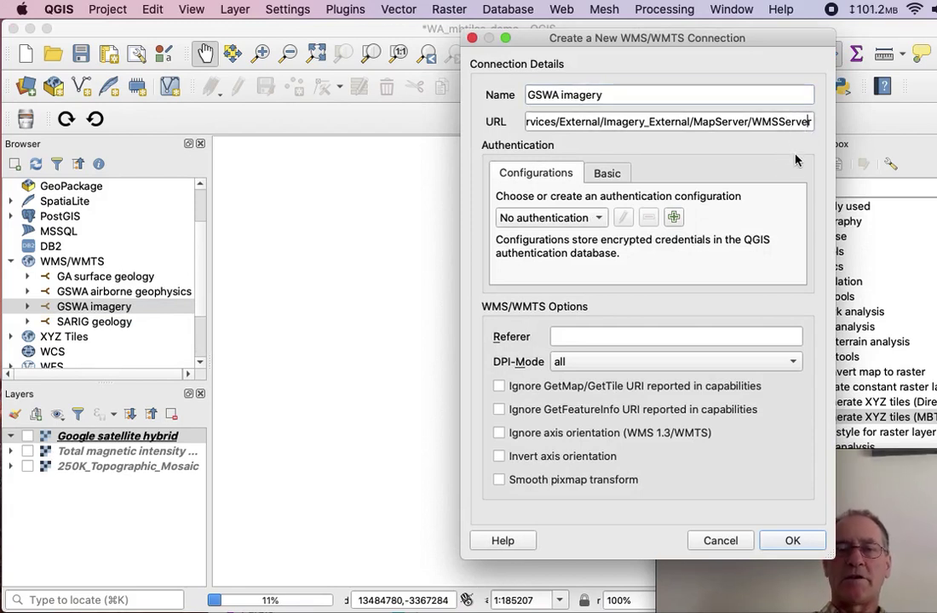
key(Left)
key(Left)
key(Left)
key(Left)
key(Left)
key(Left)
key(Left)
key(Left)
key(Left)
key(Left)
key(Left)
key(Left)
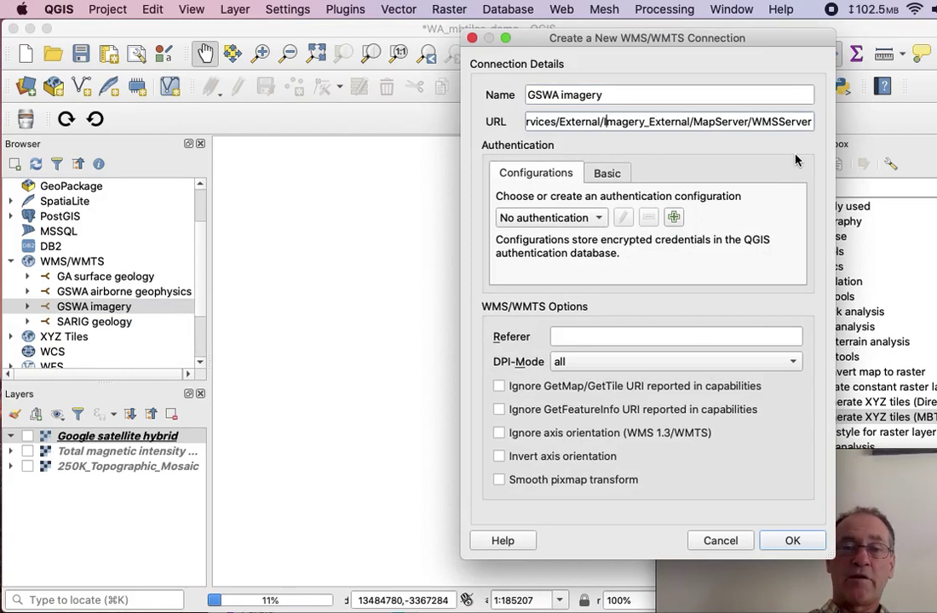
key(Left)
key(Left)
key(Left)
key(Left)
key(Left)
key(Left)
key(Left)
key(Left)
key(Left)
key(Left)
key(Left)
key(Left)
key(Left)
key(Left)
key(Left)
key(Left)
key(Left)
key(Left)
key(Left)
key(Left)
key(Left)
key(Left)
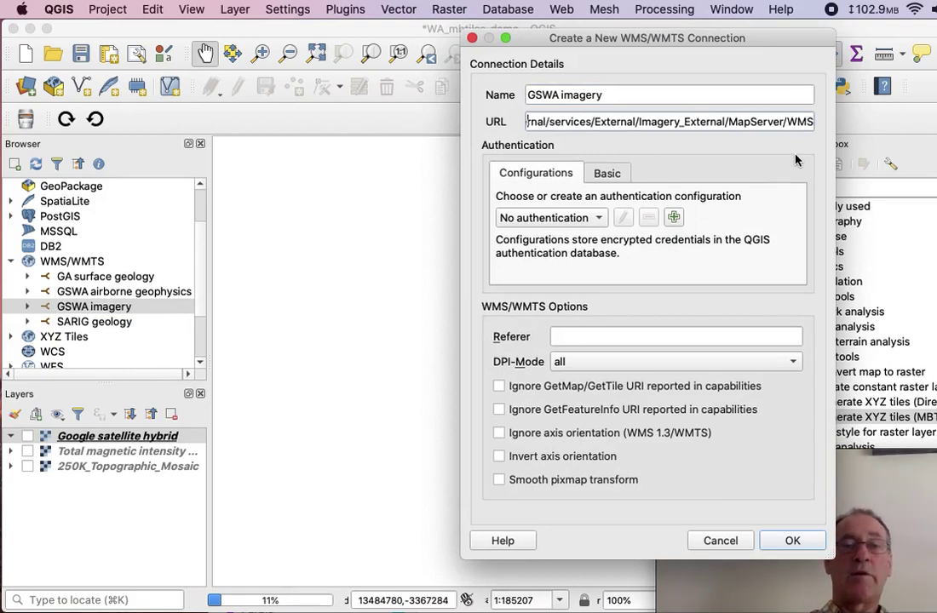
key(Left)
key(Left)
key(Left)
key(Left)
key(Left)
key(Left)
key(Left)
key(Left)
key(Left)
key(Left)
key(Left)
key(Left)
key(Left)
key(Left)
key(Left)
key(Left)
key(Left)
key(Left)
key(Left)
key(Left)
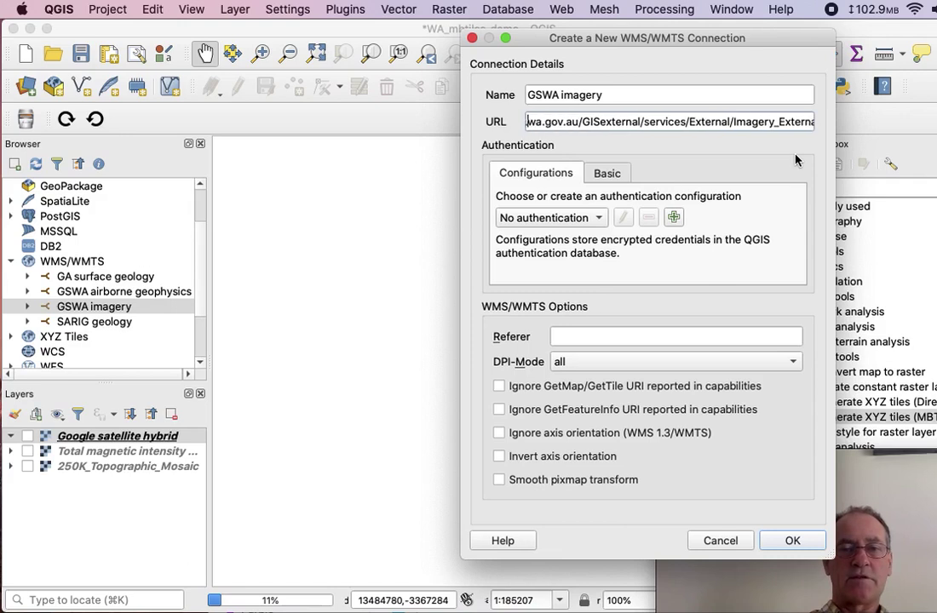
key(Left)
key(Left)
key(Left)
key(Left)
key(Left)
key(Left)
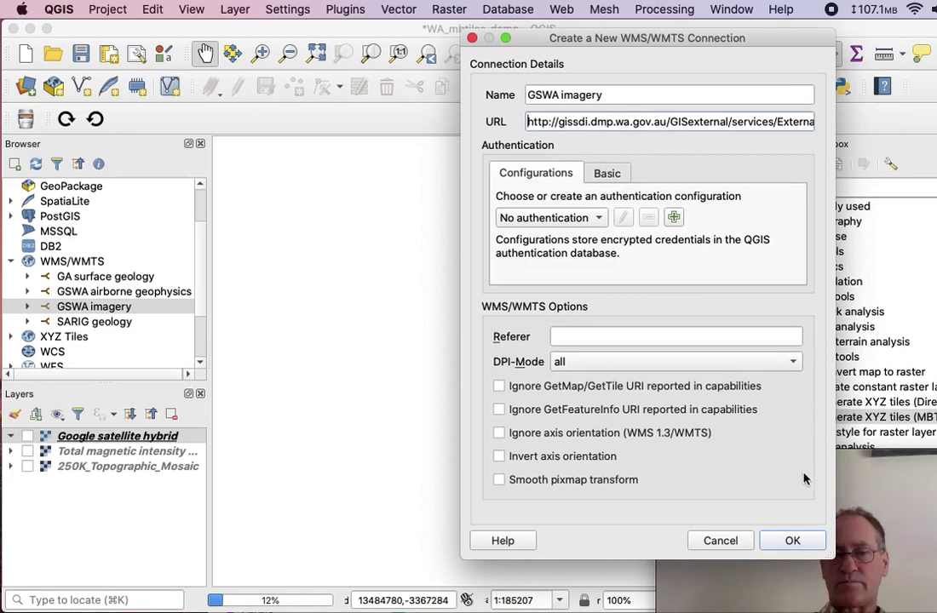
click(719, 541)
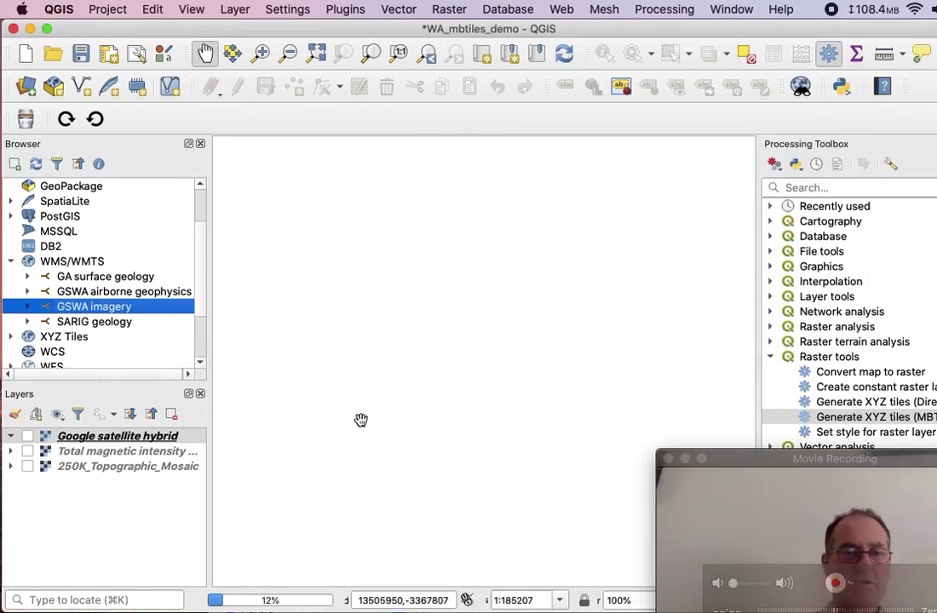
Expand the GSWA imagery connection and widen the side panels so layer names fit
click(28, 307)
scroll(28, 310, down, 3)
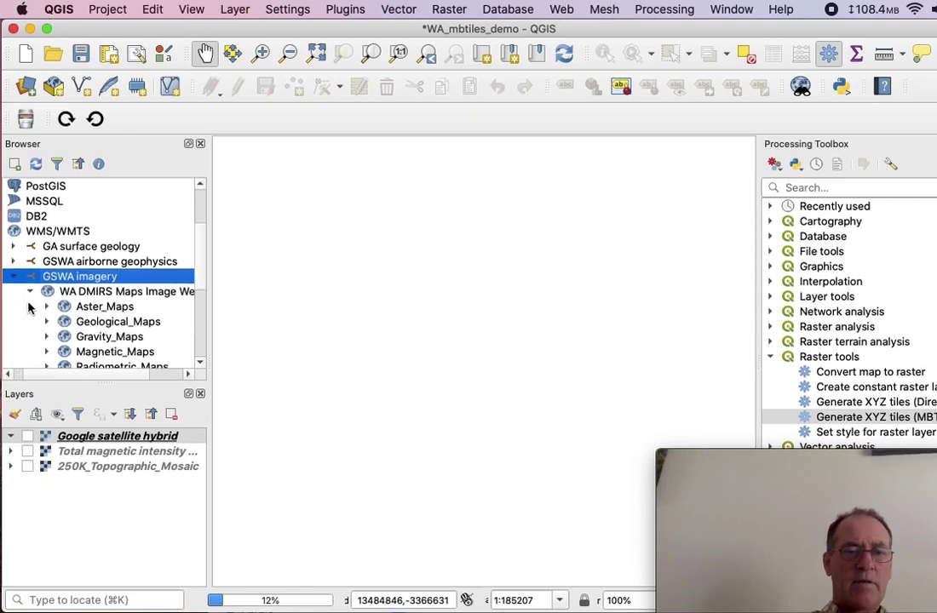
scroll(28, 308, down, 3)
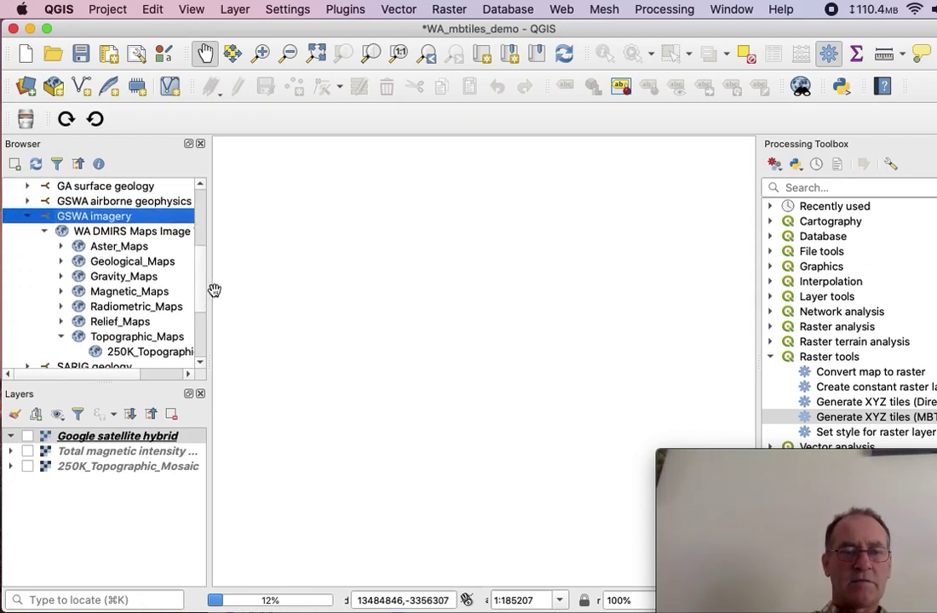
drag(209, 291, 248, 297)
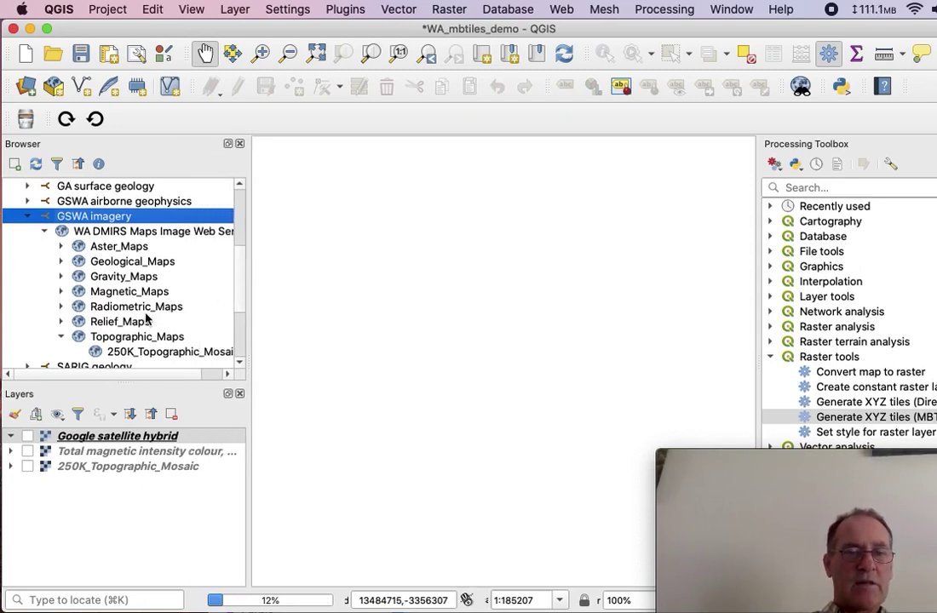
scroll(170, 318, down, 2)
scroll(171, 317, right, 1)
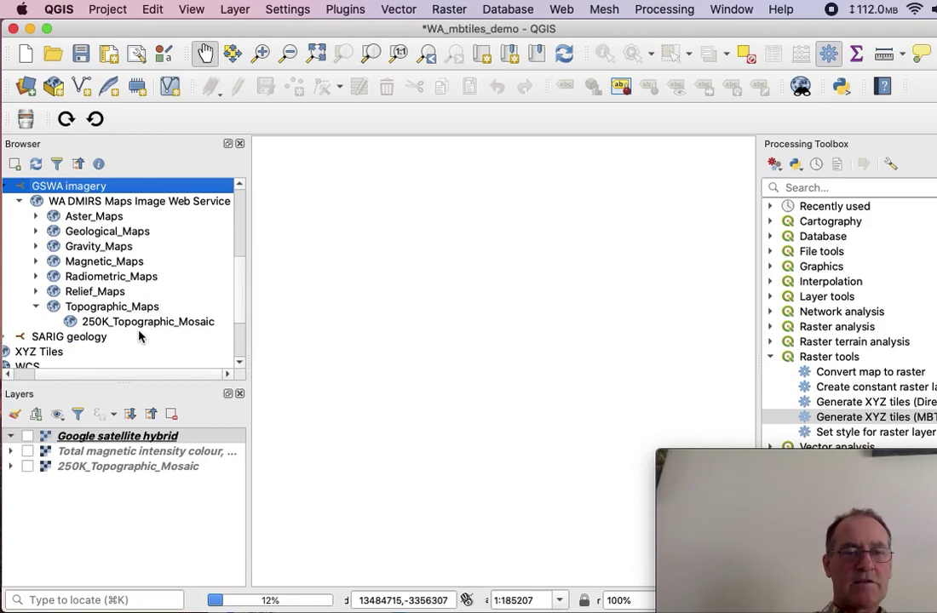
Select 250K_Topographic_Mosaic, expand Magnetic_Maps, and widen the panels to reveal longer names
click(146, 325)
scroll(147, 325, left, 1)
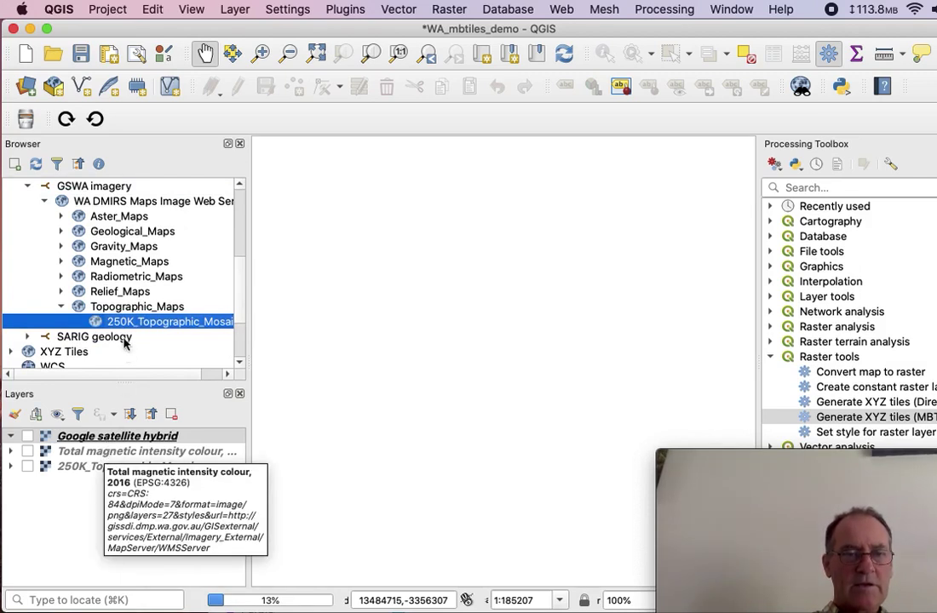
click(62, 262)
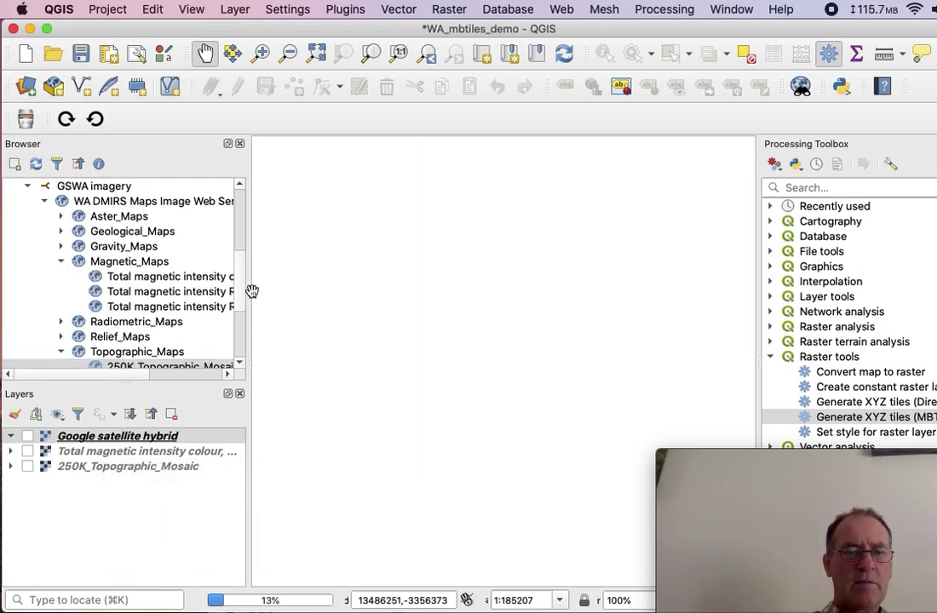
drag(247, 290, 335, 291)
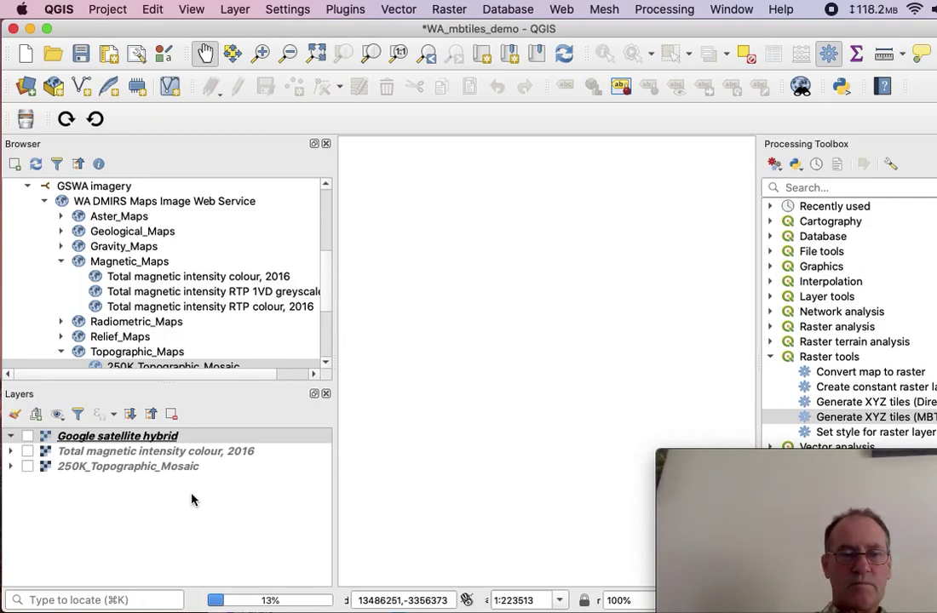
Show Total magnetic intensity colour, 2016, then swap it for the 250K_Topographic_Mosaic layer
click(27, 452)
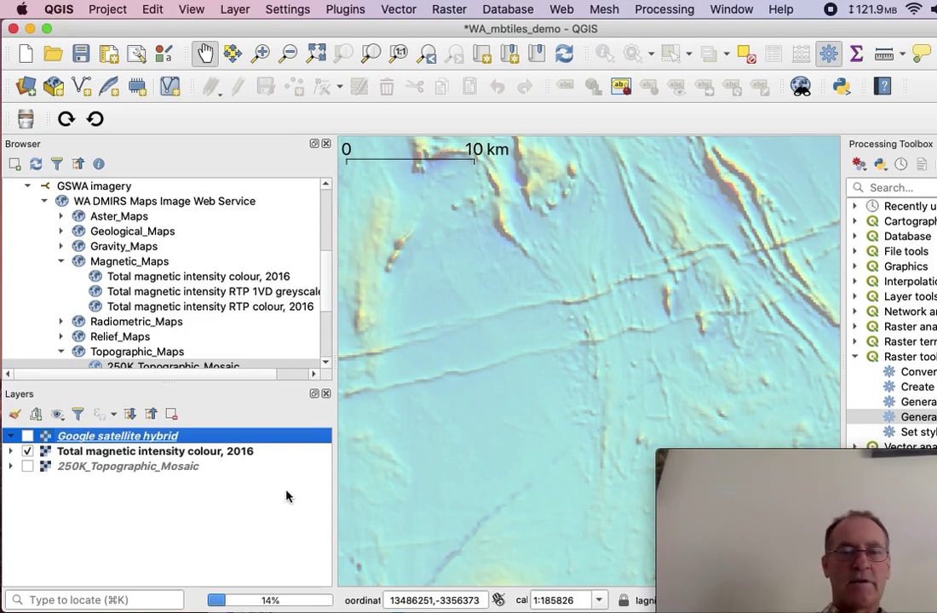
click(425, 464)
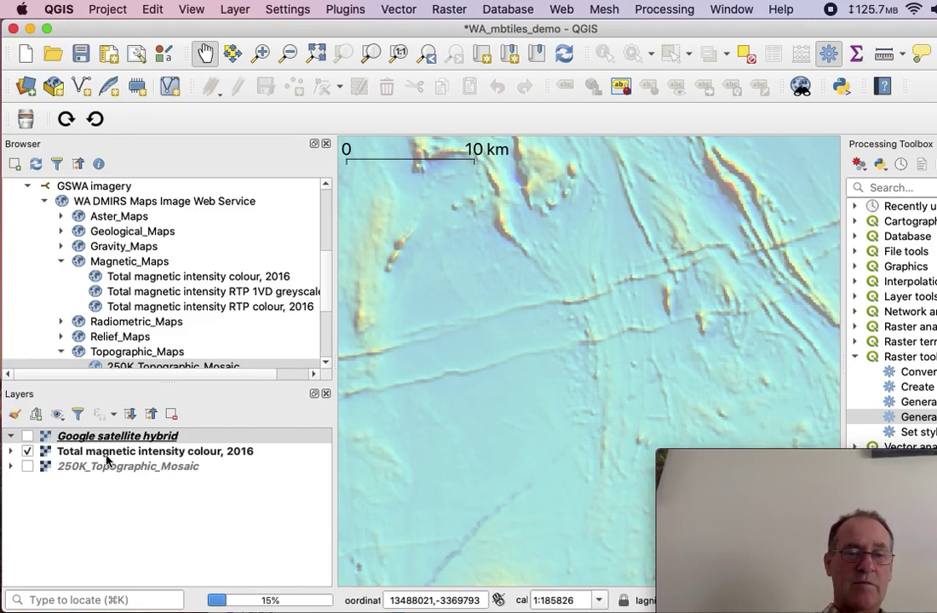
mouse_move(88, 455)
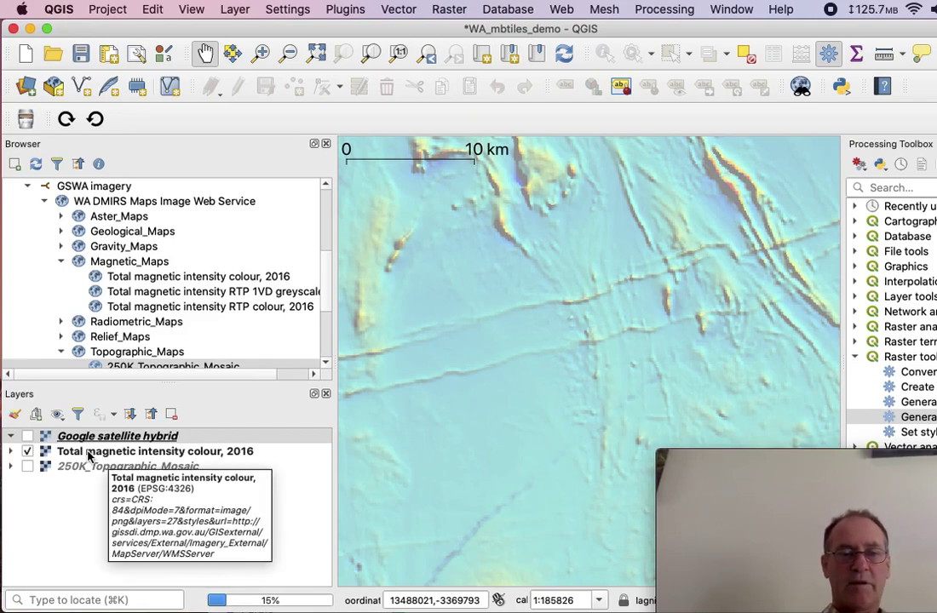
click(28, 454)
click(28, 467)
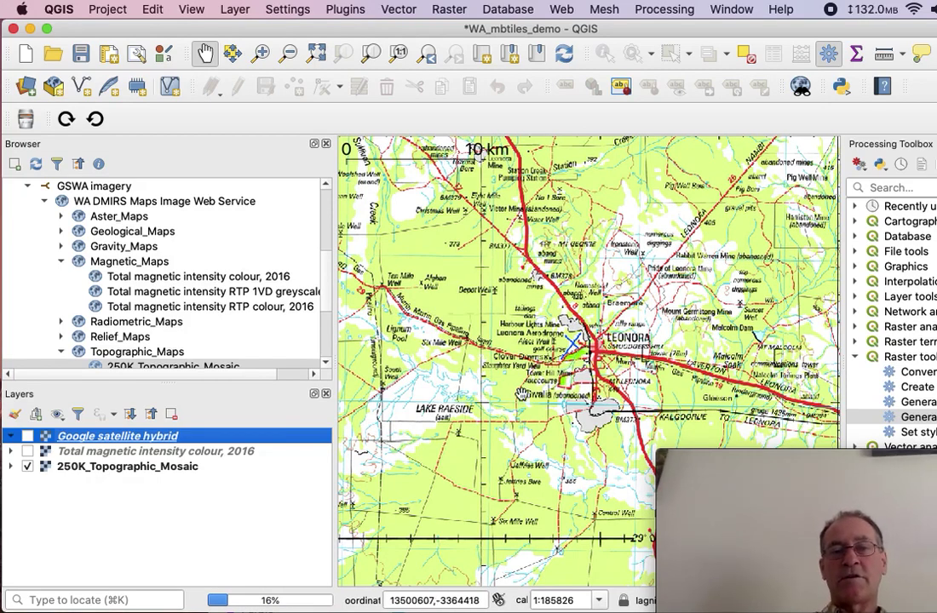
click(762, 279)
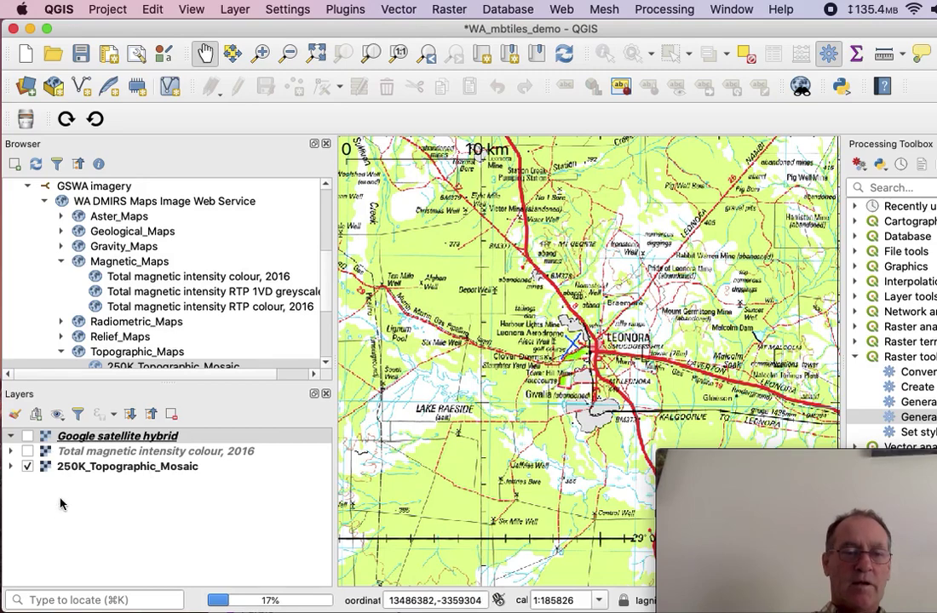
Turn Total magnetic intensity colour, 2016 back on at 40.2% global opacity via Properties
click(27, 453)
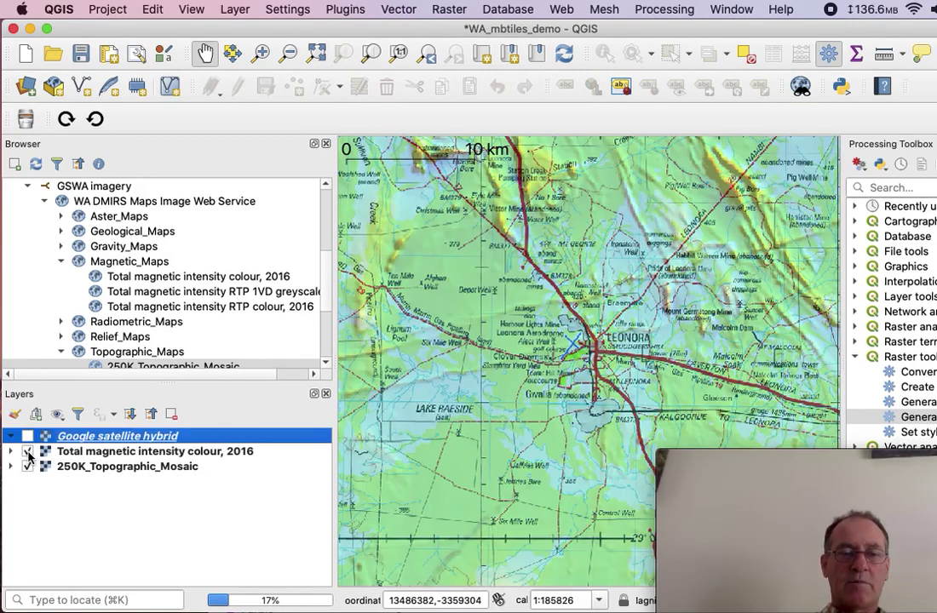
click(111, 458)
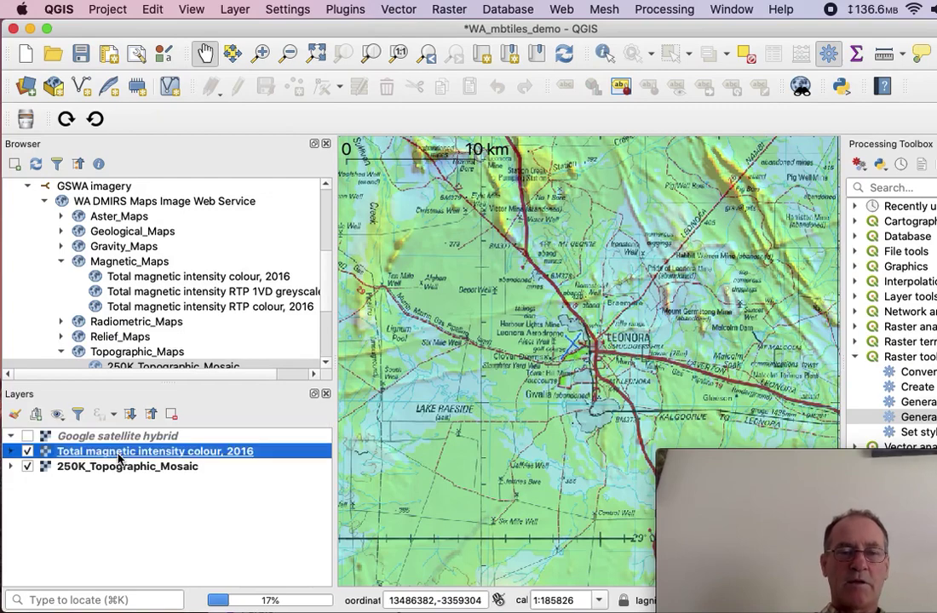
right_click(118, 457)
click(138, 444)
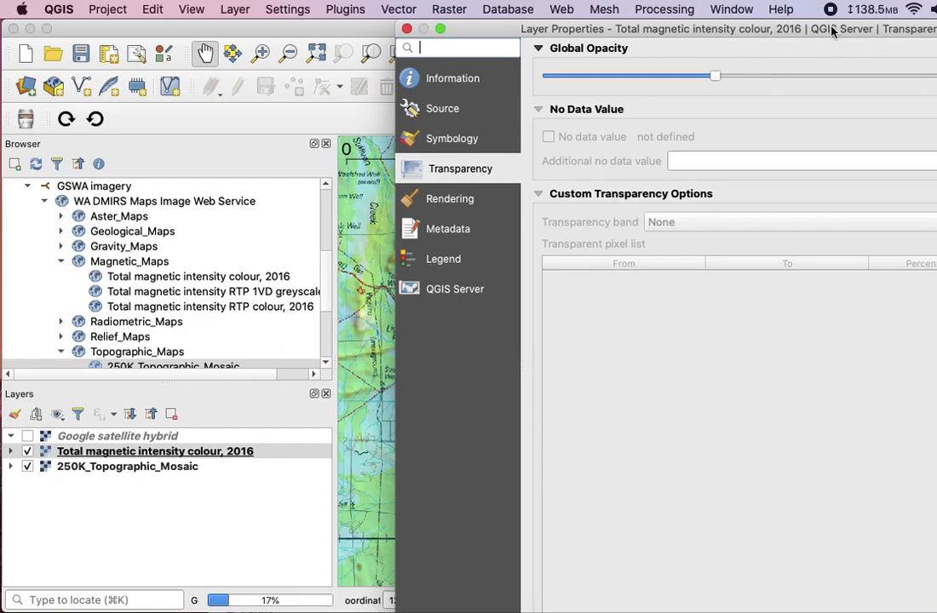
drag(619, 34, 409, 99)
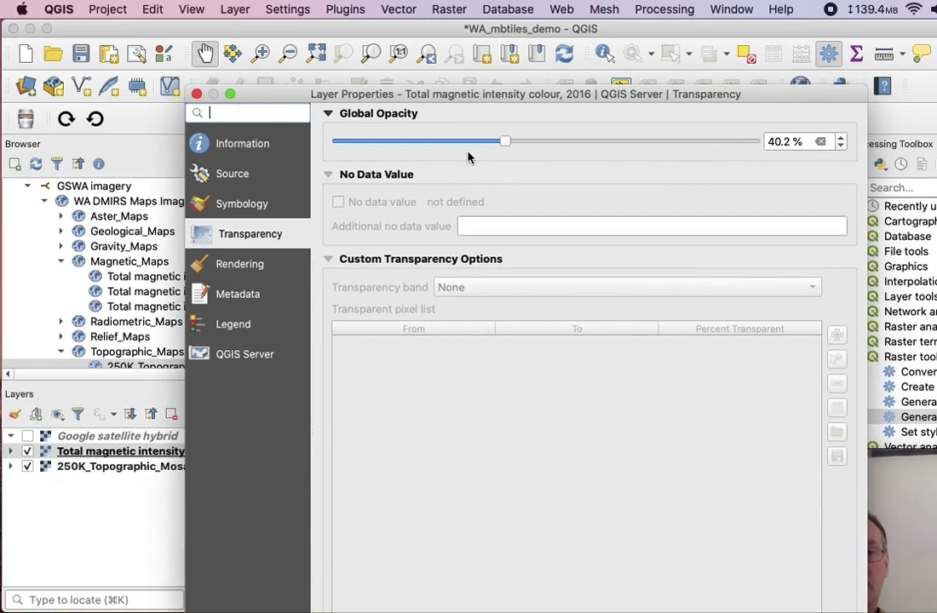
click(195, 94)
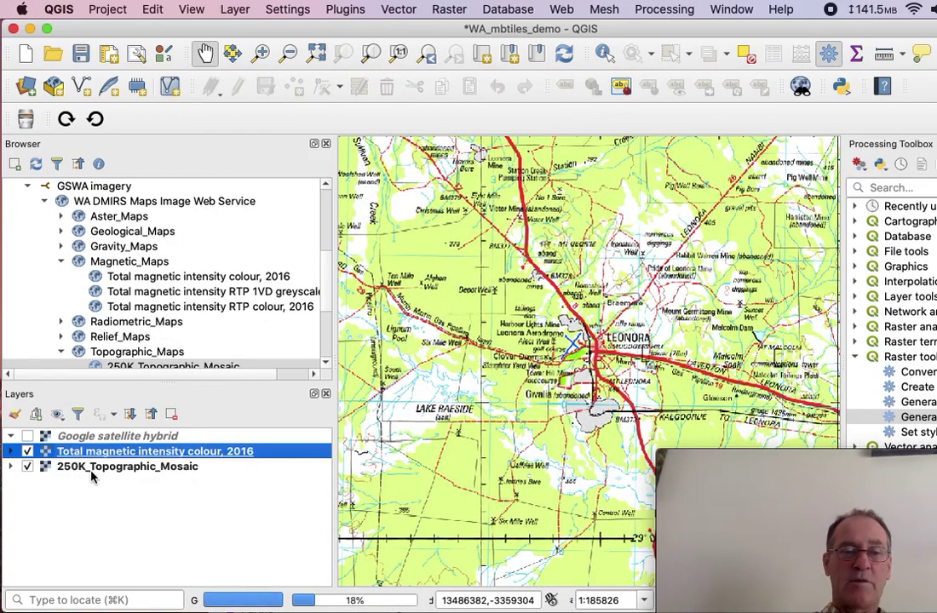
Zoom and pan the blend north of Leonora, then resize panels to widen the Processing Toolbox
mouse_move(92, 475)
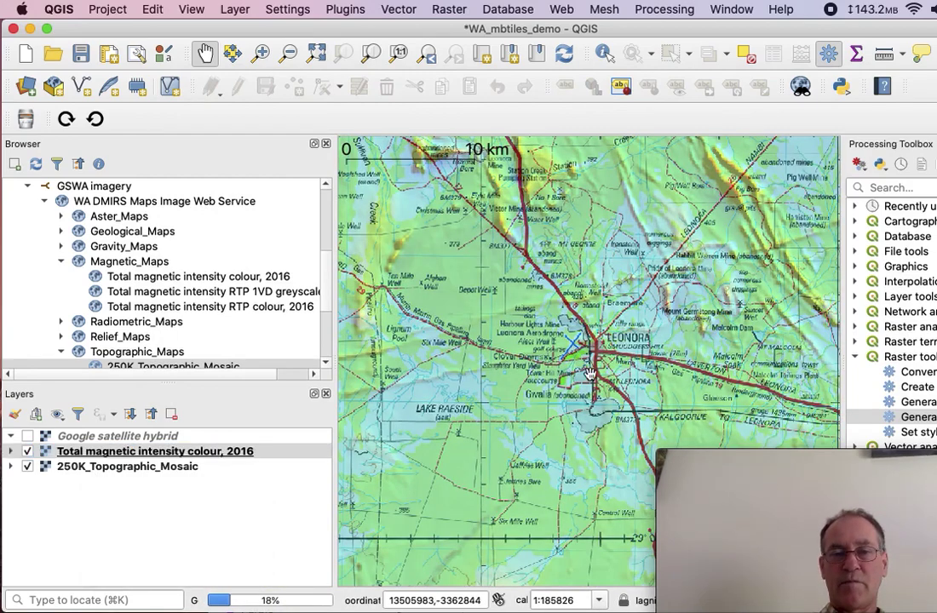
scroll(589, 373, up, 1)
scroll(589, 373, up, 5)
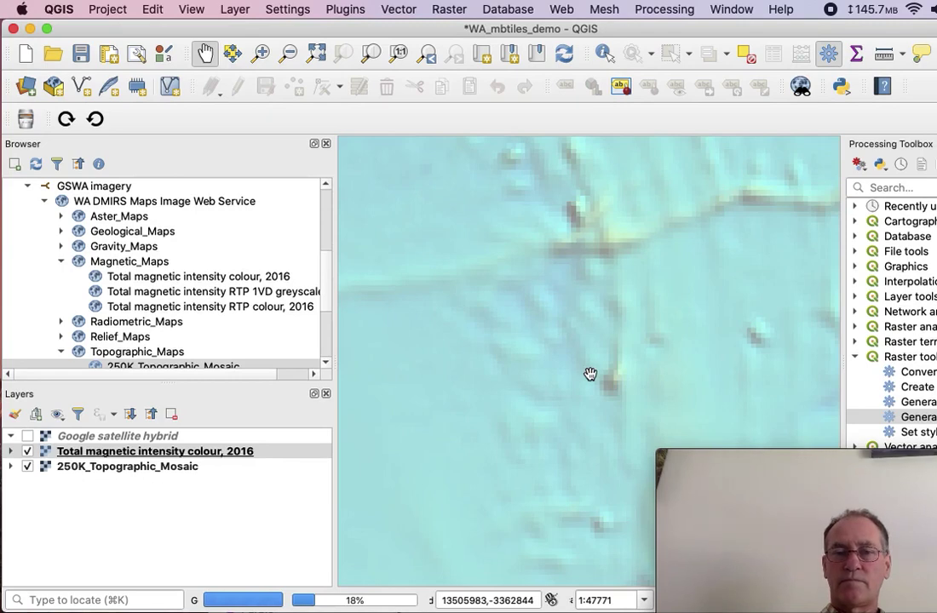
scroll(590, 374, down, 2)
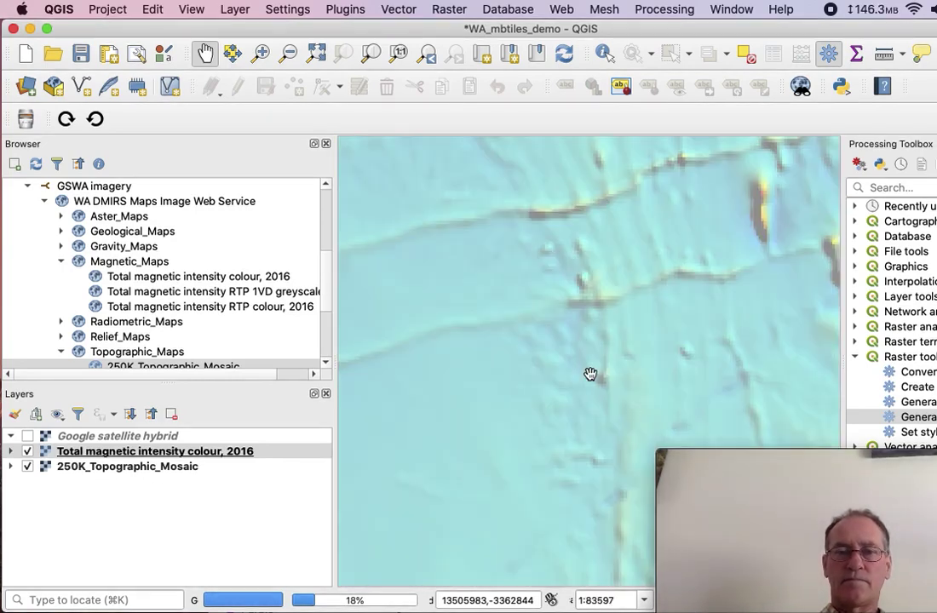
scroll(589, 374, down, 2)
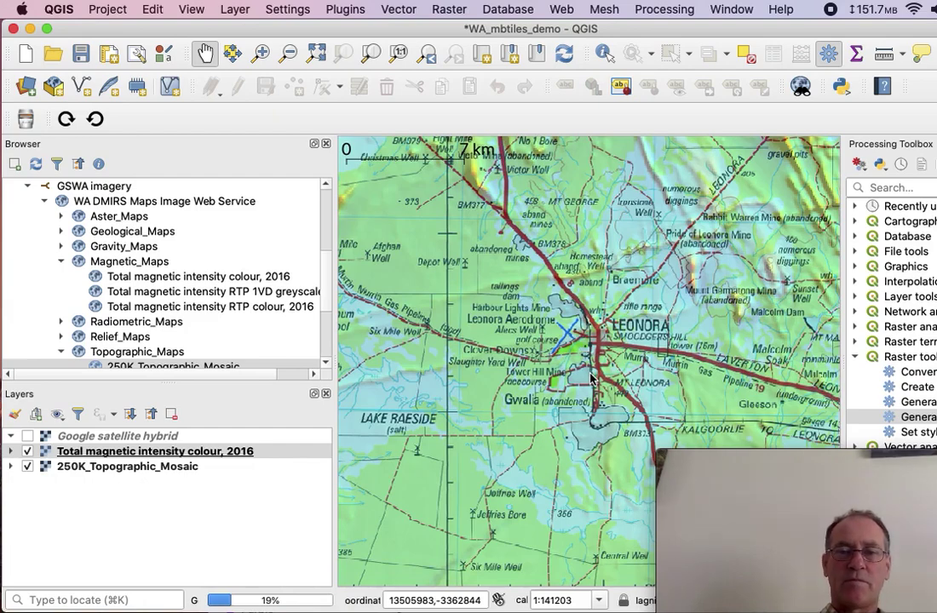
drag(590, 379, 528, 370)
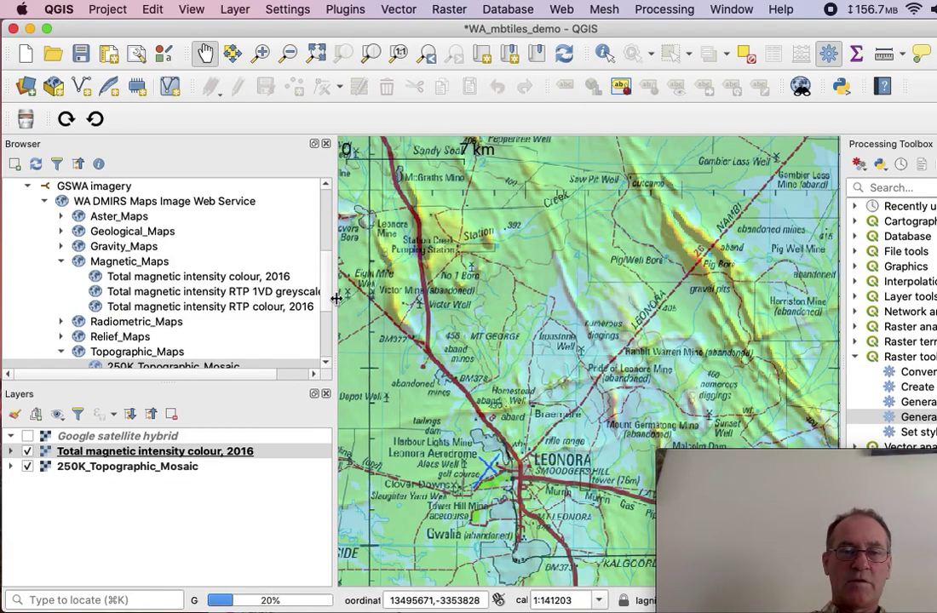
drag(333, 298, 189, 307)
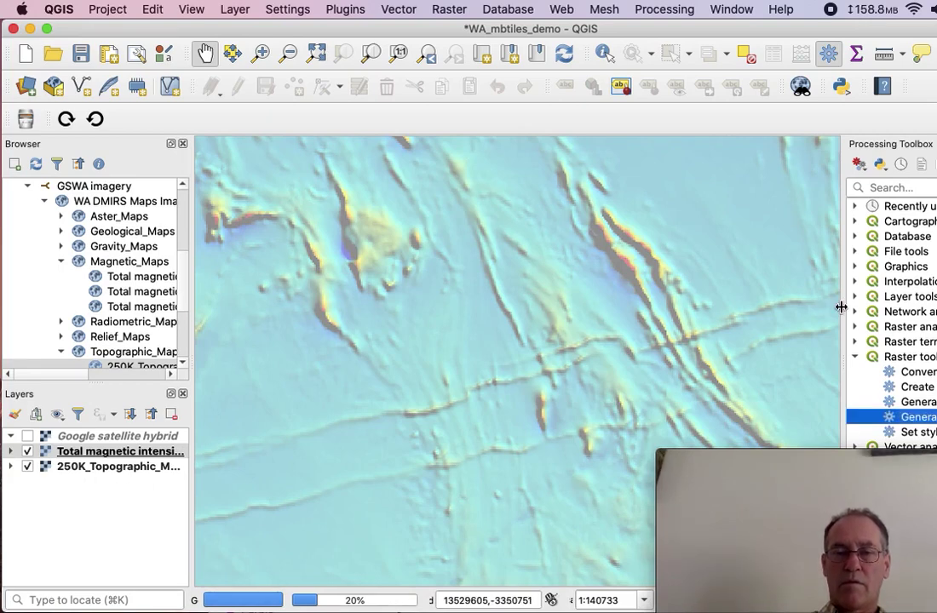
drag(838, 308, 700, 314)
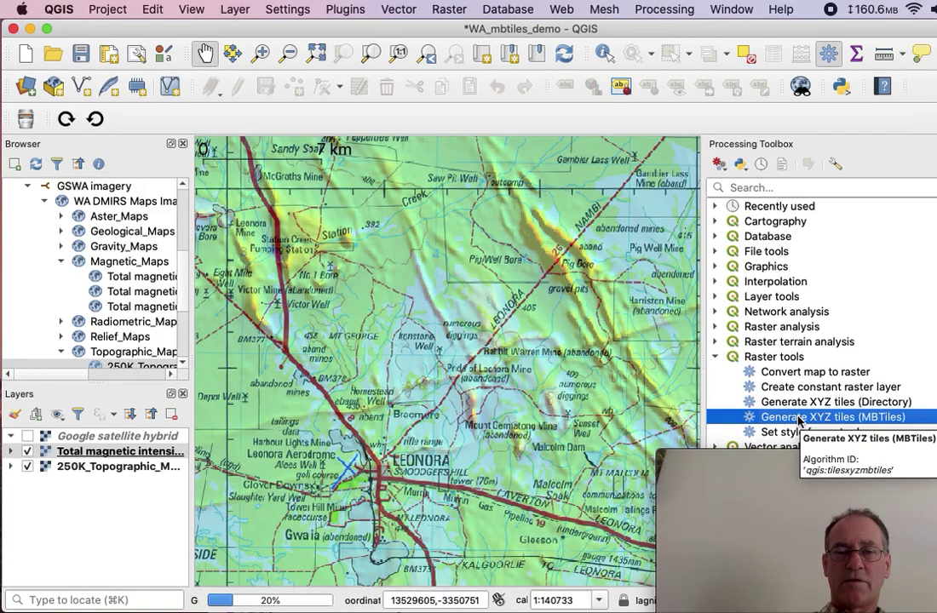
double_click(798, 418)
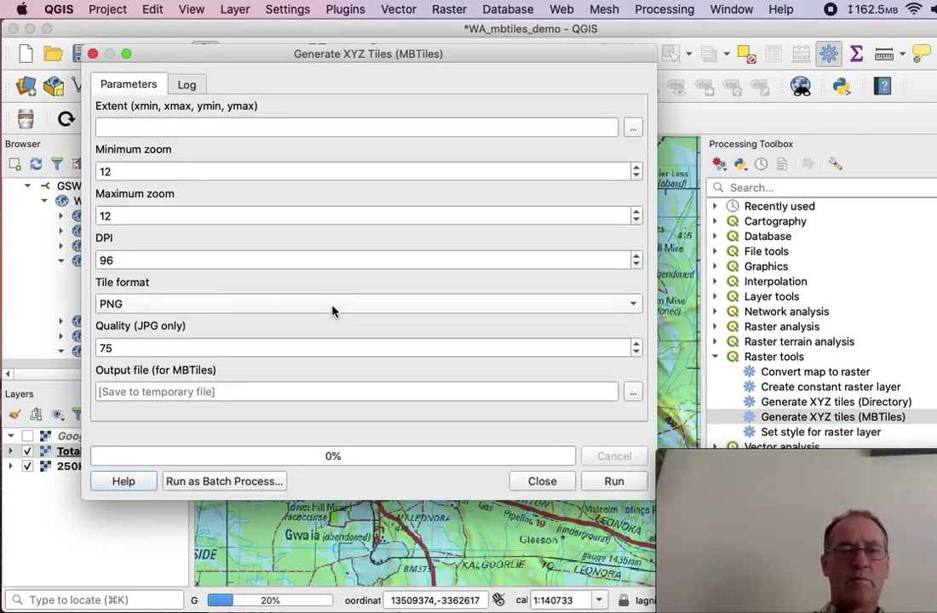
click(92, 54)
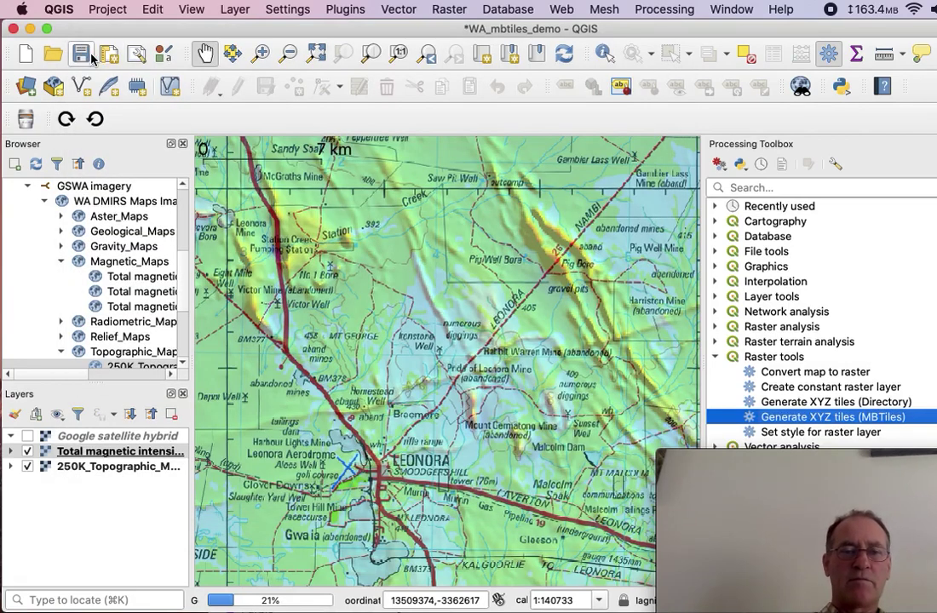
click(432, 369)
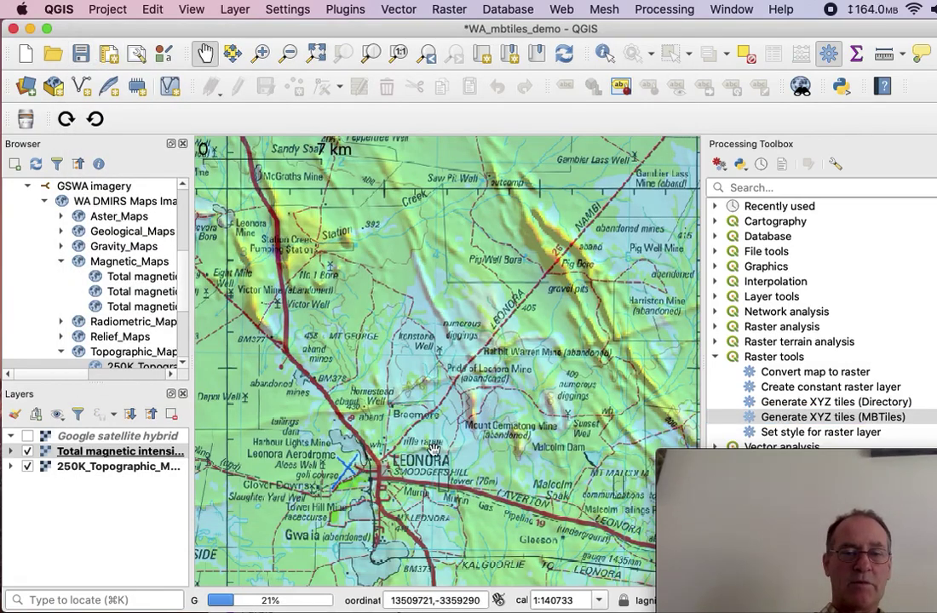